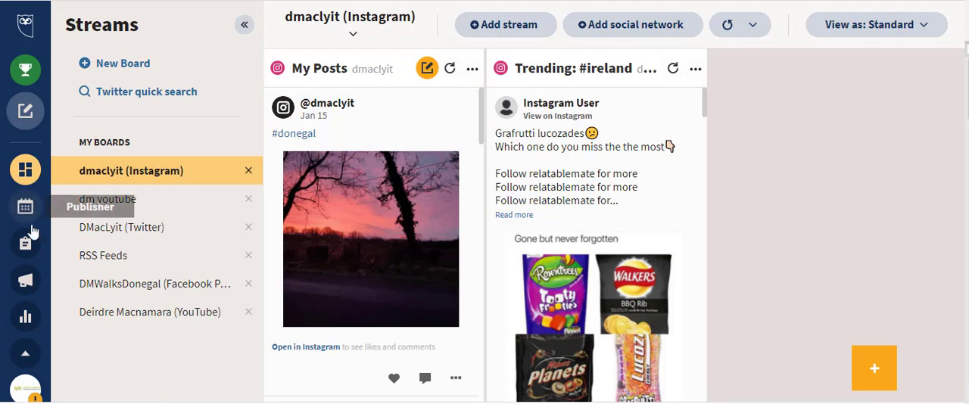
Step: Create a new board for own posts and mentions covering Instagram, Facebook Page, Twitter and LinkedIn
left_click(120, 66)
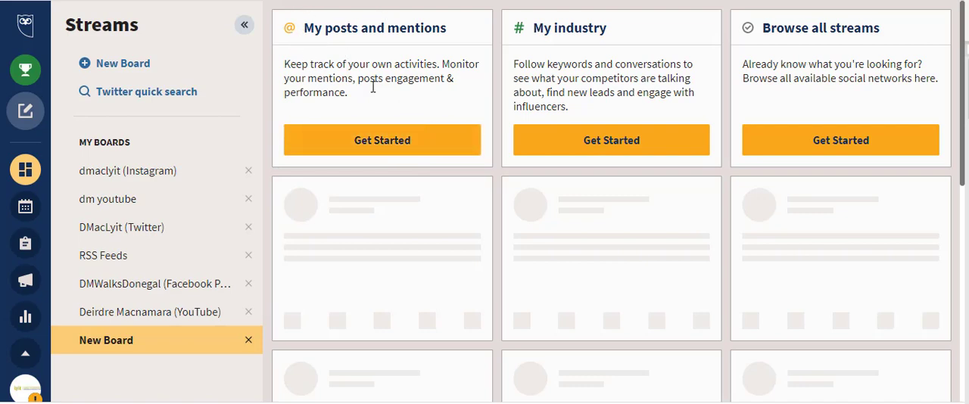
left_click(368, 146)
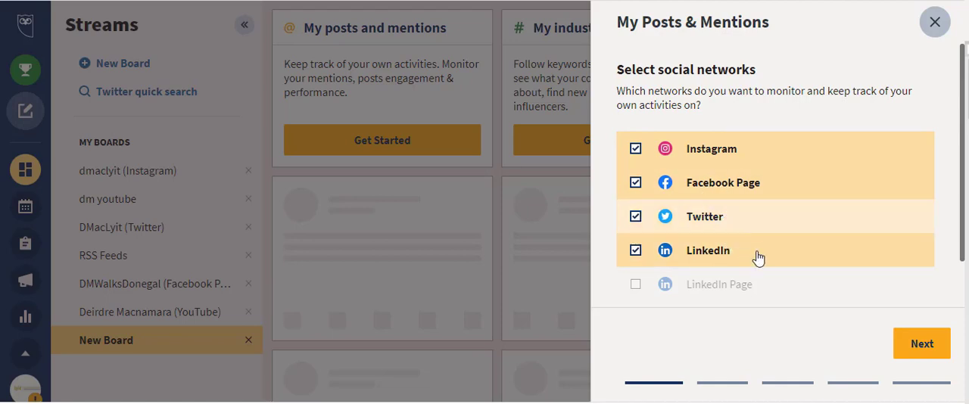
left_click(923, 344)
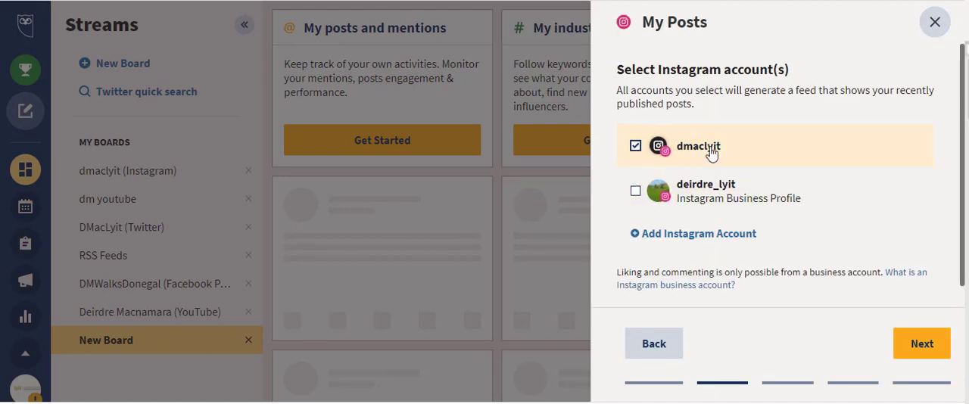
Step: Include both Instagram accounts, both Facebook Pages, the Twitter account and the LinkedIn account, and add their streams to the dashboard
left_click(636, 195)
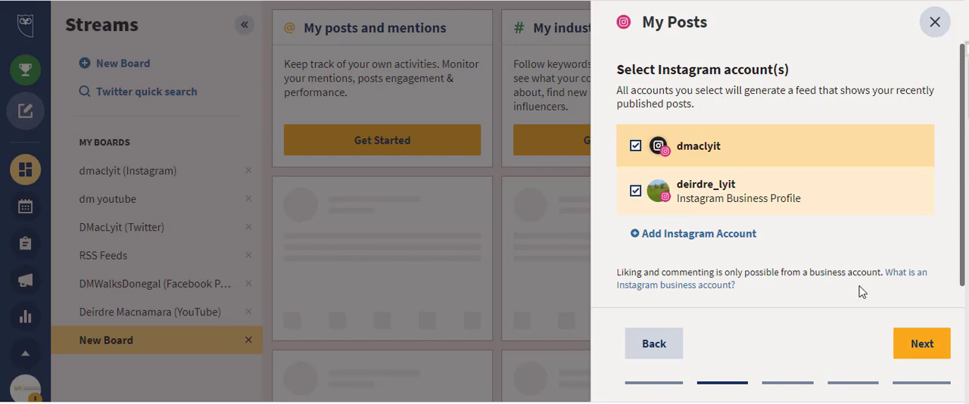
left_click(922, 346)
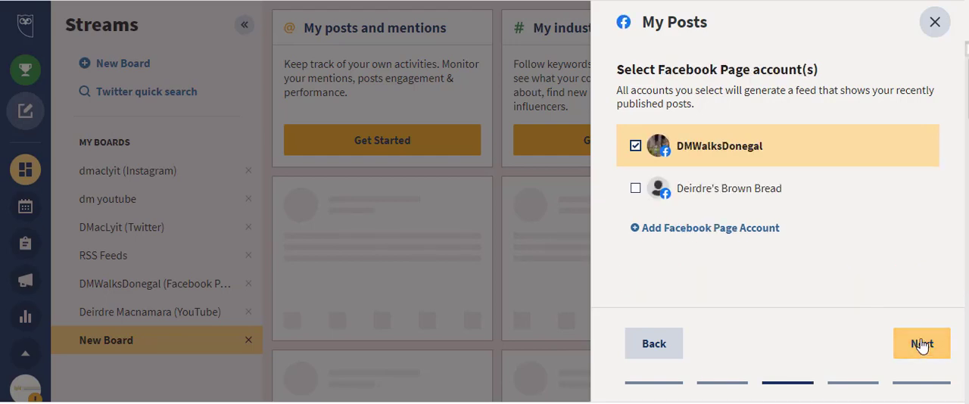
left_click(635, 190)
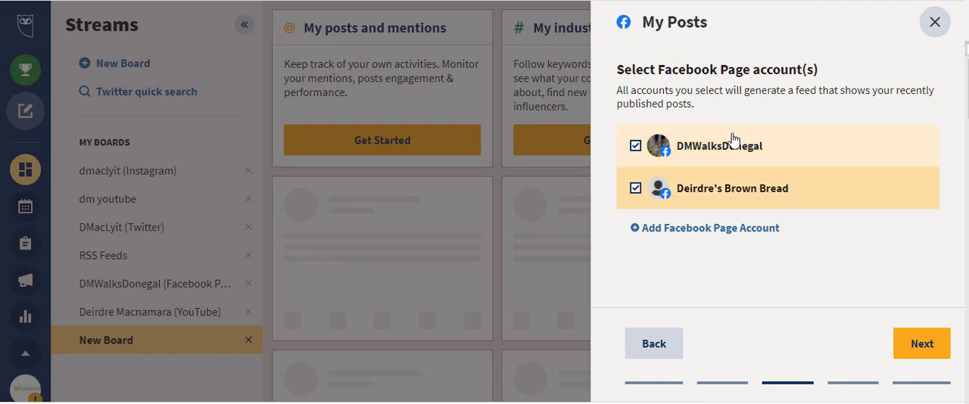
left_click(922, 345)
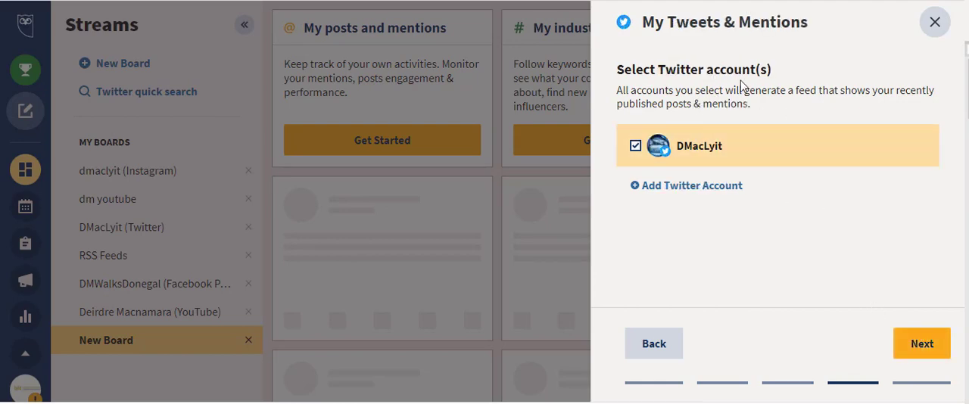
left_click(924, 344)
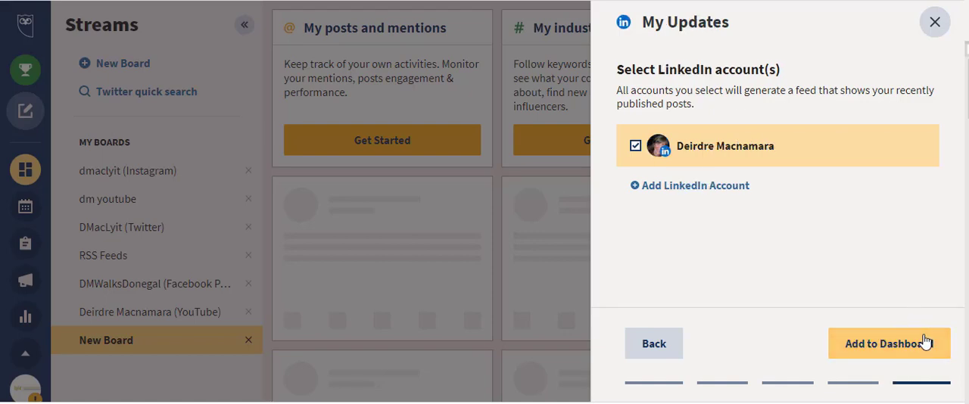
left_click(927, 345)
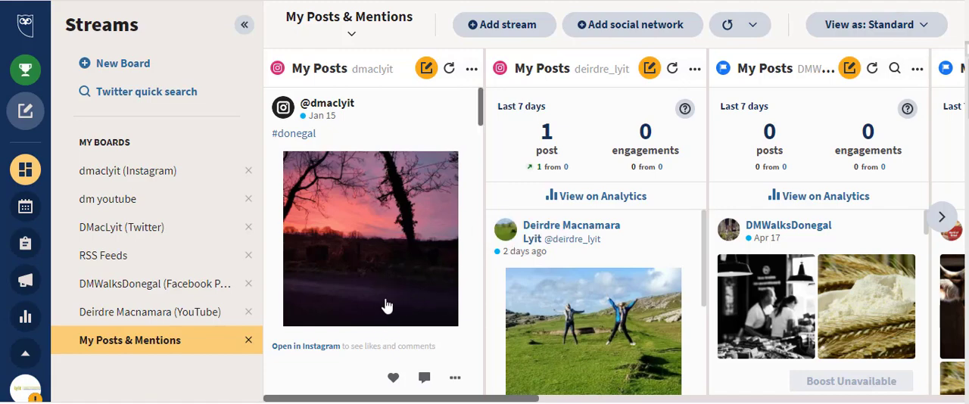
Step: Look through the Instagram, Facebook Page and Twitter streams on the My Posts & Mentions board, including post comments and mentions
scroll(393, 306, "down", 1)
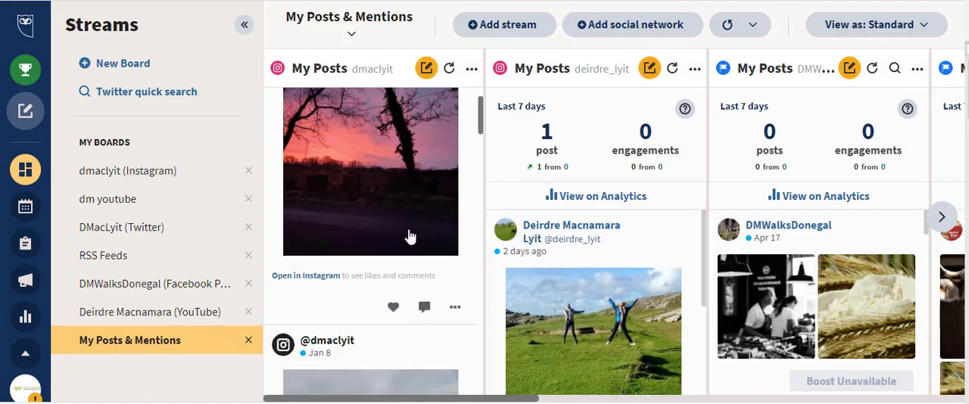
scroll(408, 237, "down", 1)
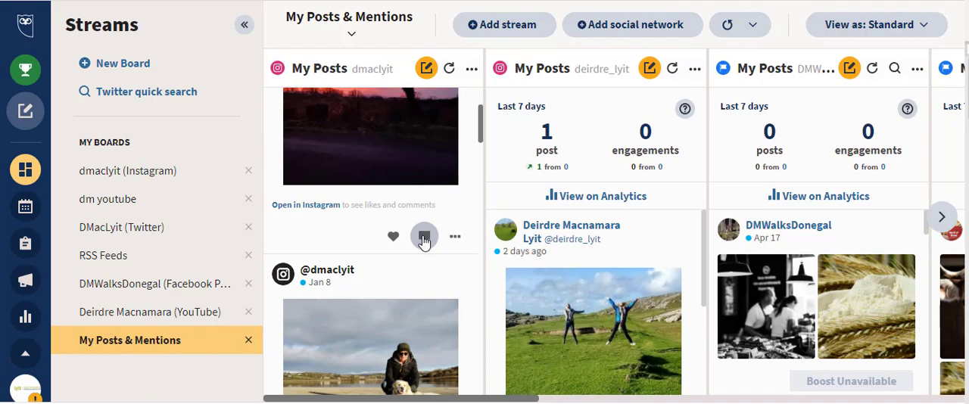
left_click(424, 238)
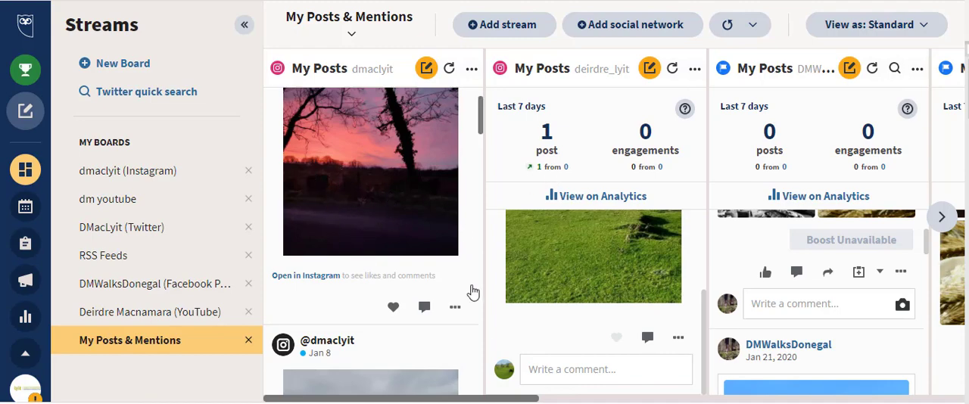
left_click_drag(481, 400, 532, 396)
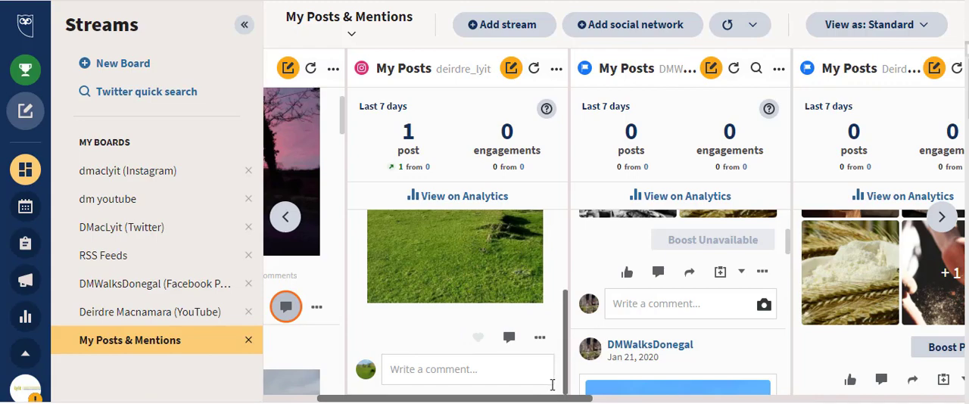
left_click_drag(557, 399, 640, 399)
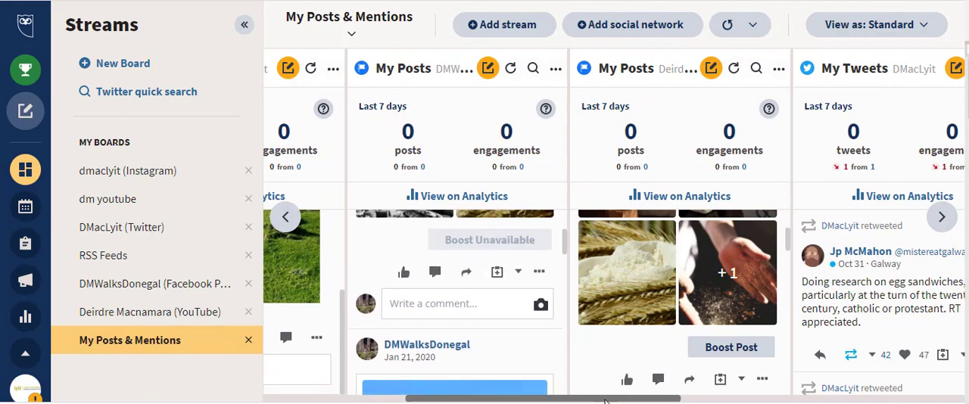
left_click_drag(612, 398, 648, 399)
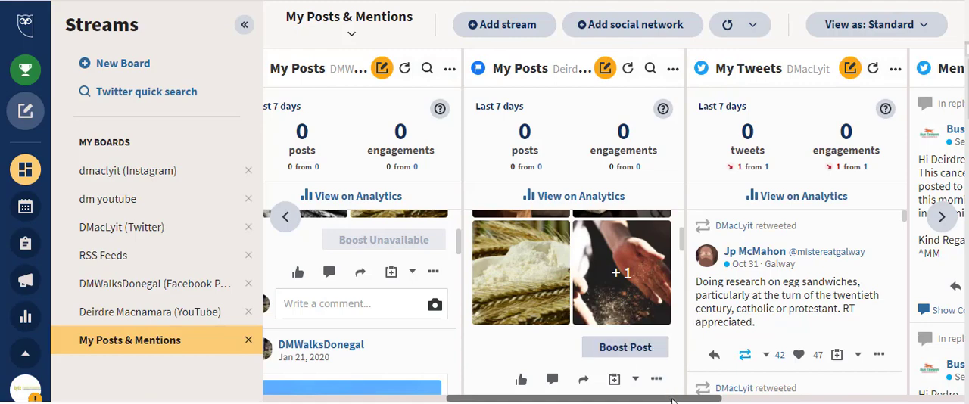
left_click_drag(675, 402, 729, 401)
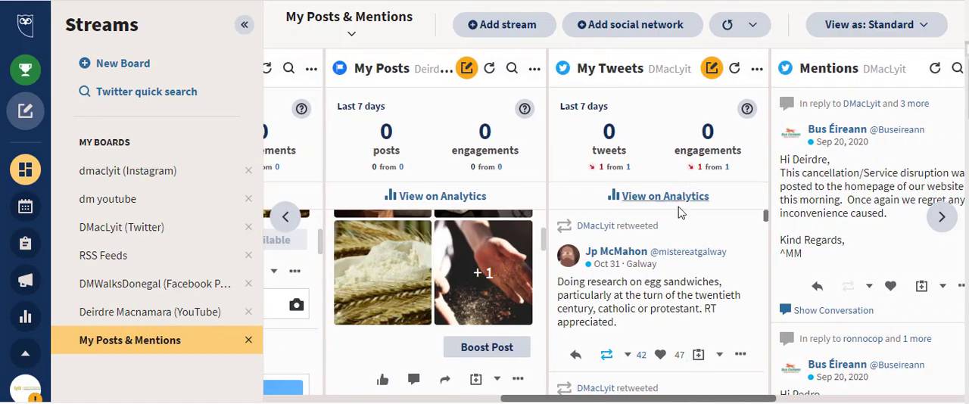
scroll(694, 279, "down", 1)
scroll(694, 278, "down", 1)
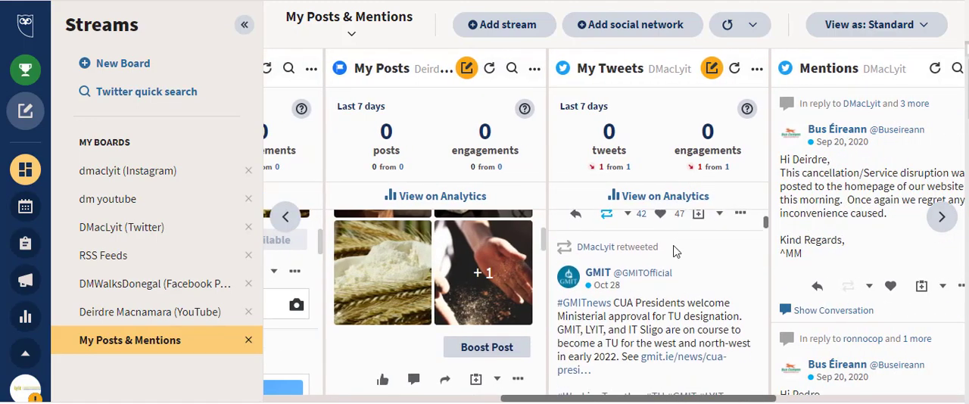
left_click_drag(723, 401, 439, 400)
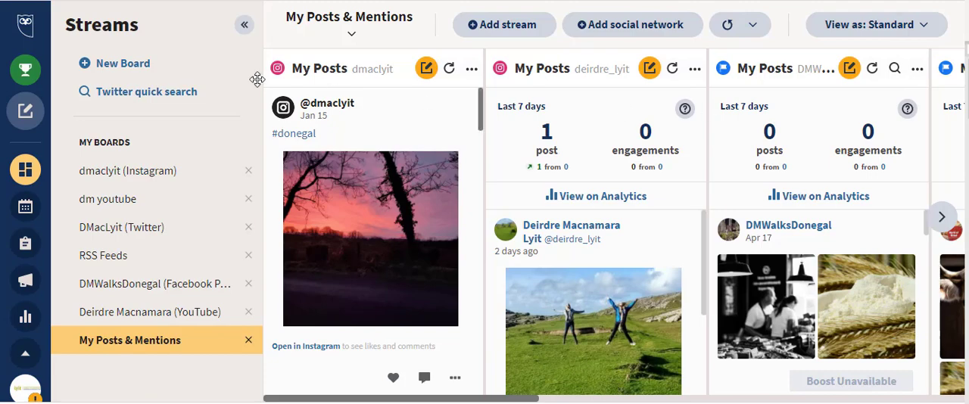
Step: Create another new board that starts from browsing all available streams
left_click(138, 63)
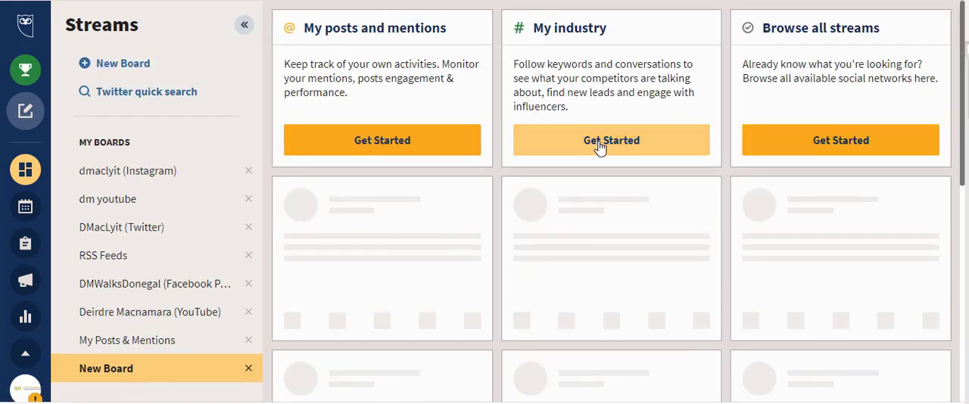
left_click(824, 148)
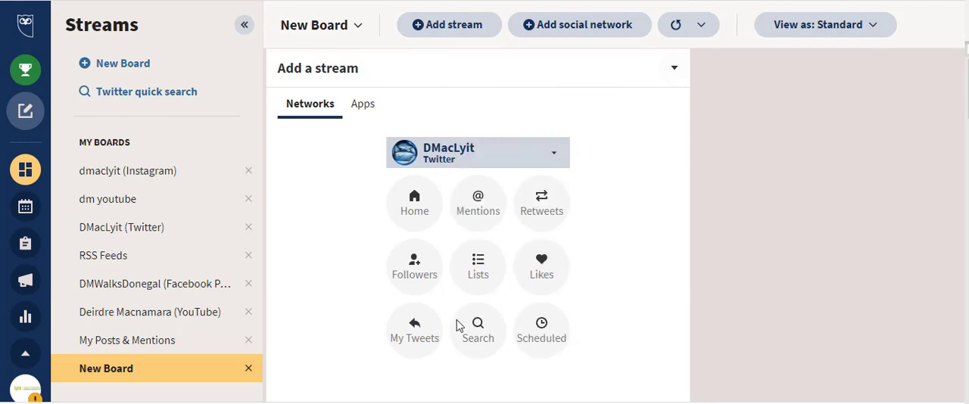
Step: Examine the stream types offered for the DMWalksDonegal Facebook Page, the LinkedIn account, and the personal and business Instagram accounts
left_click(559, 160)
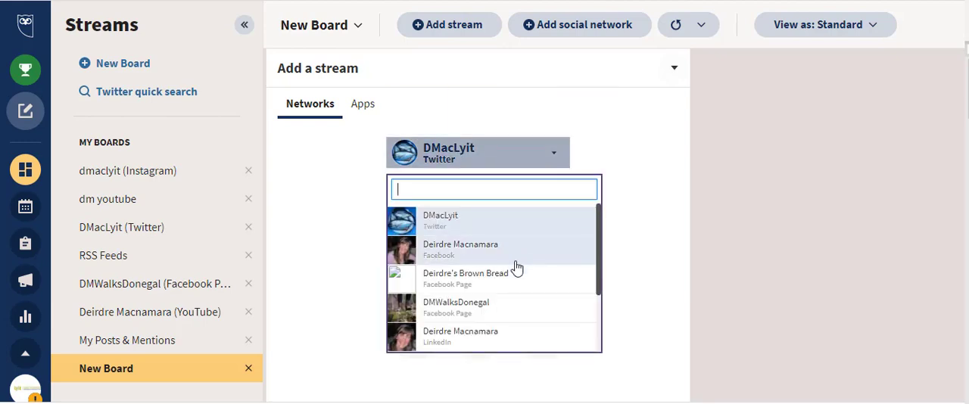
left_click(490, 310)
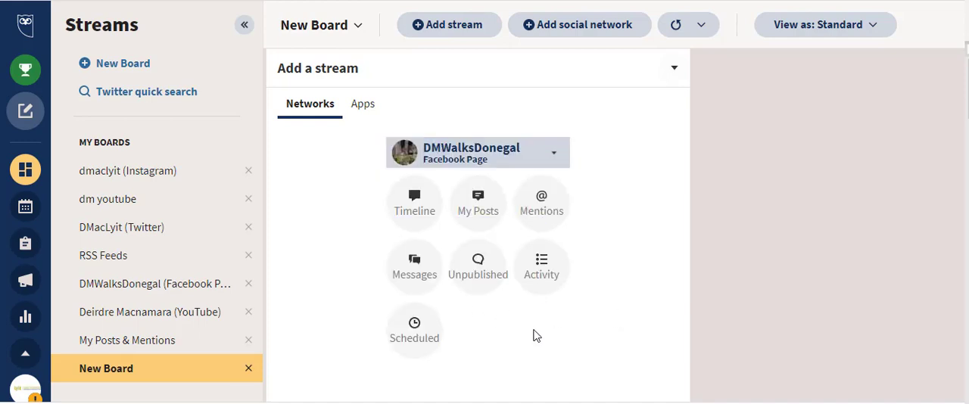
left_click(555, 154)
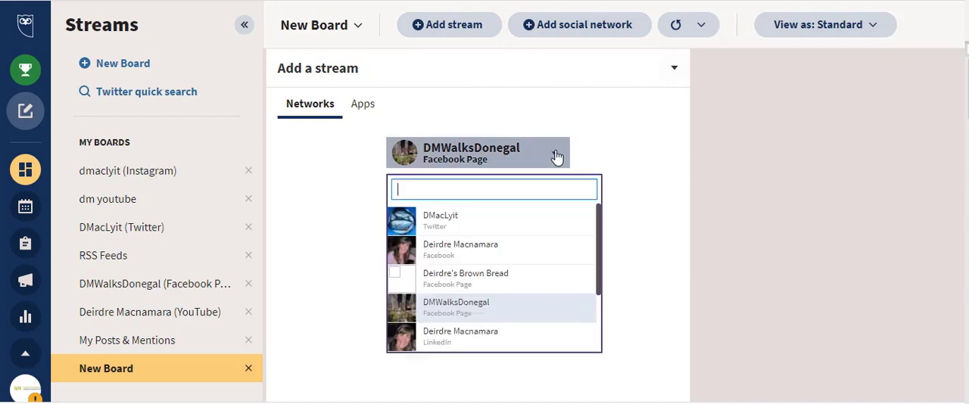
left_click(499, 336)
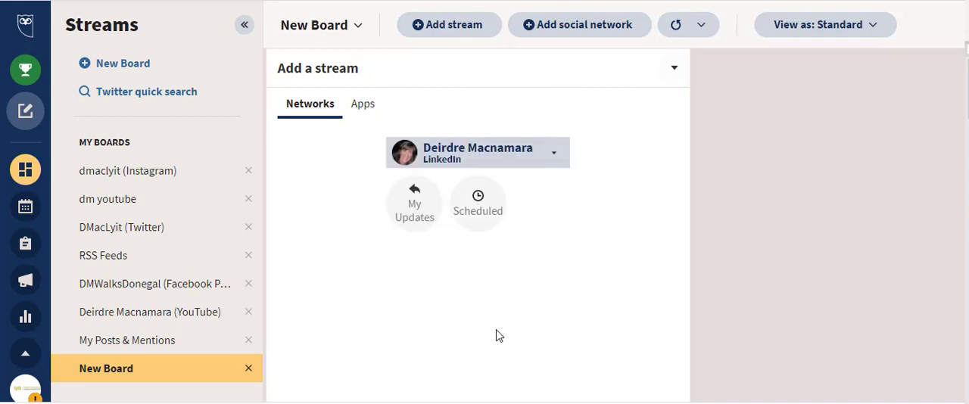
left_click(558, 156)
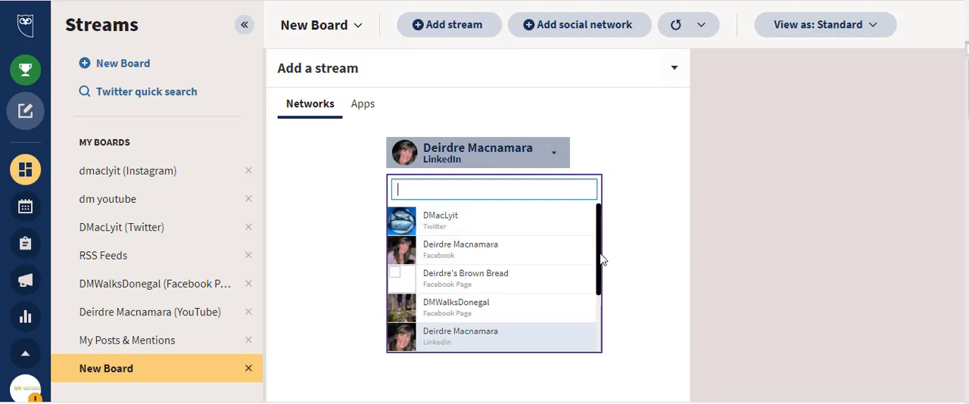
left_click_drag(599, 259, 589, 309)
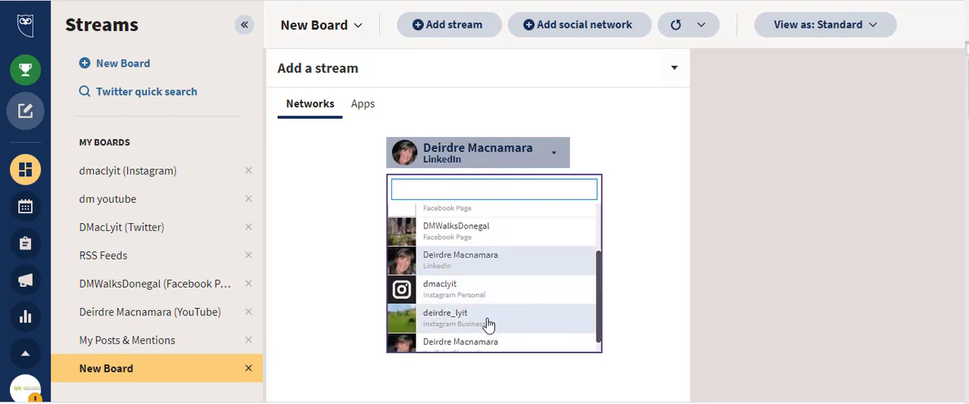
left_click(477, 298)
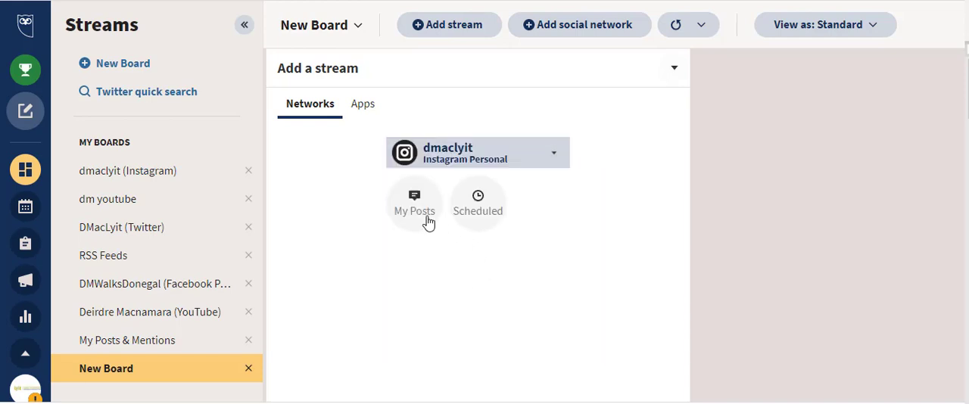
left_click(556, 159)
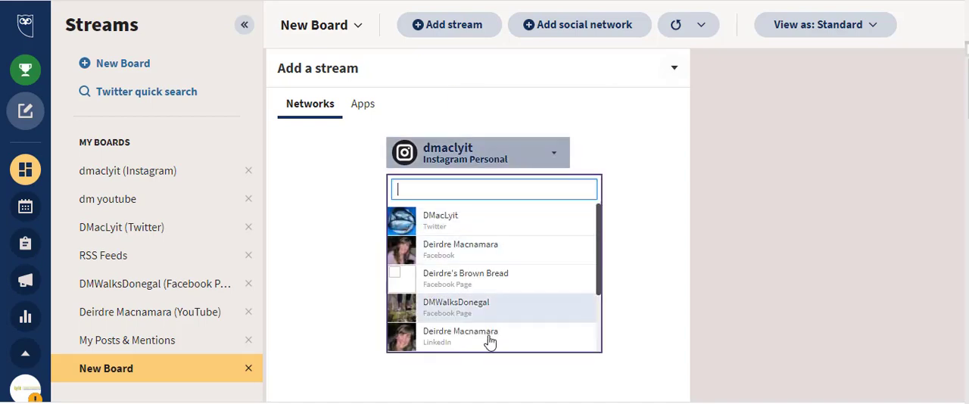
scroll(491, 338, "down", 3)
left_click(486, 313)
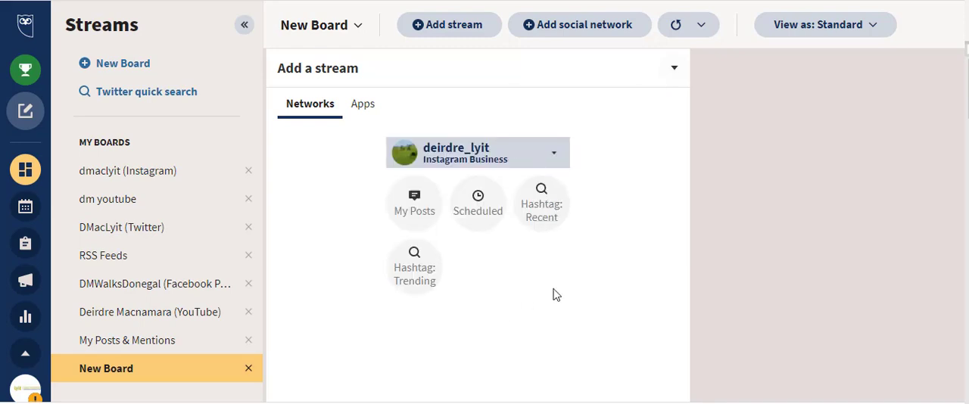
Step: Add a Twitter search stream for "donegal hiking" to the new board, using the Twitter account
left_click(555, 154)
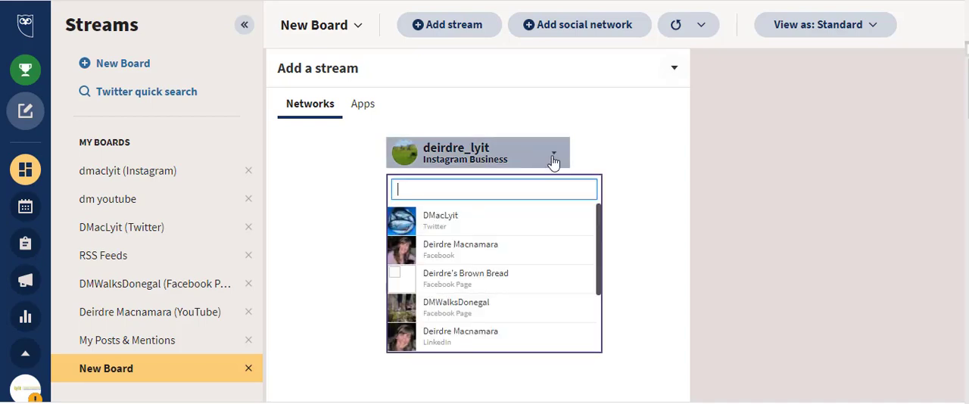
left_click(476, 220)
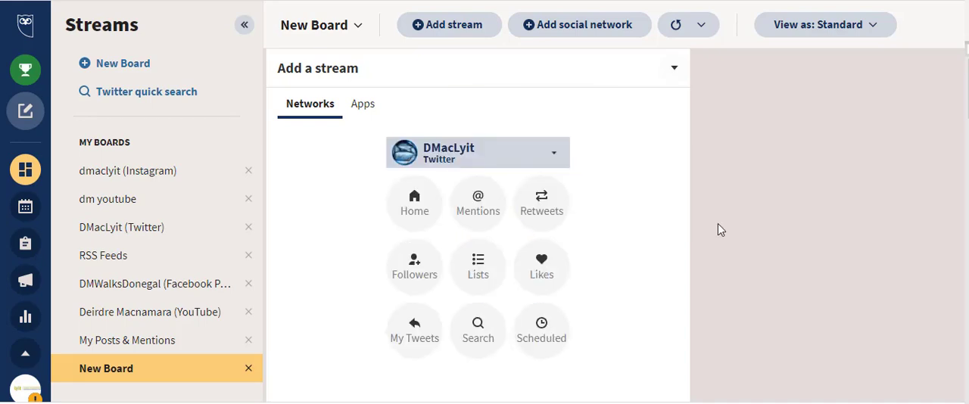
left_click(480, 335)
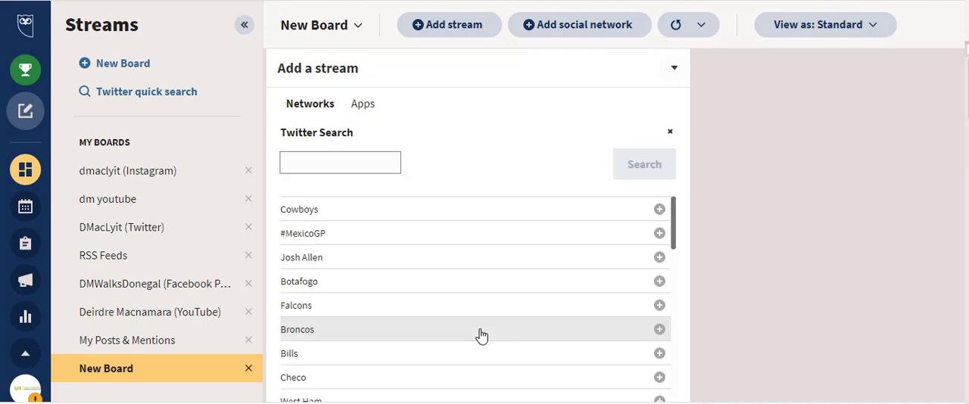
left_click(305, 164)
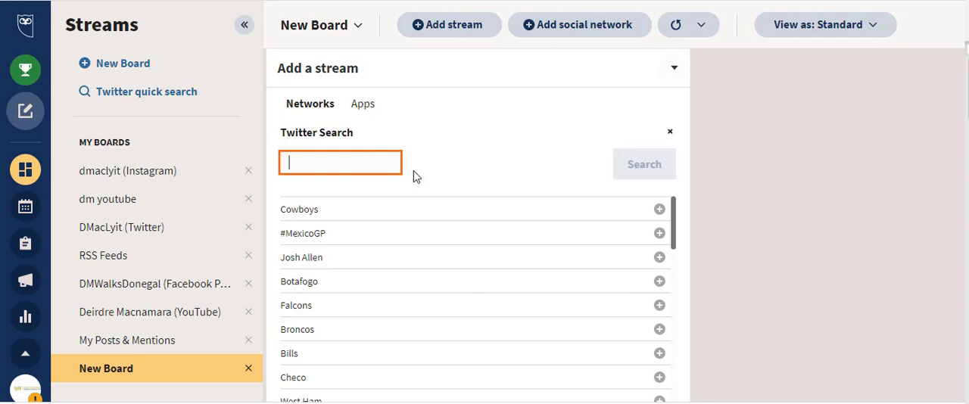
type("done")
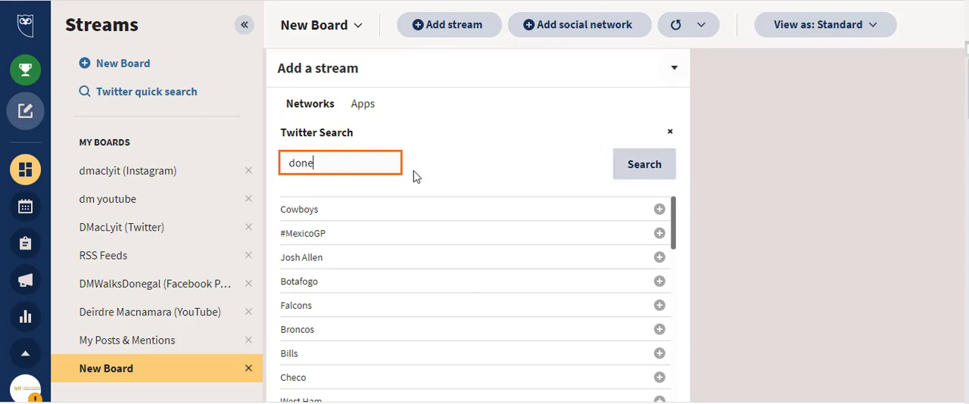
type("gal hiking")
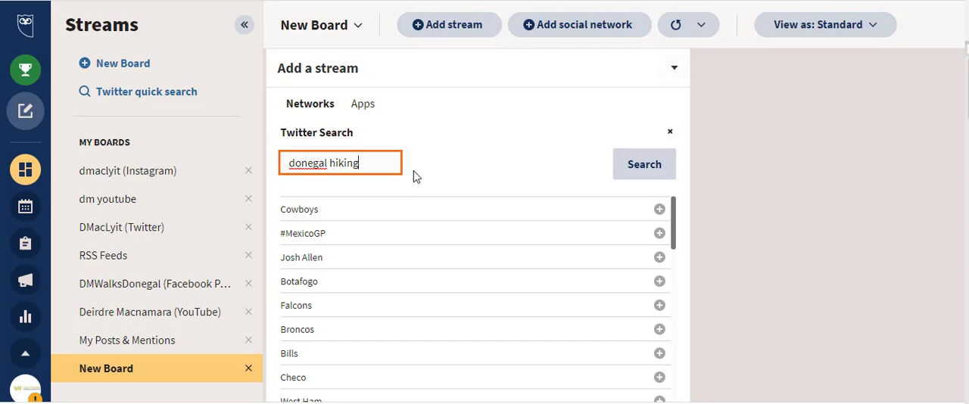
left_click(640, 166)
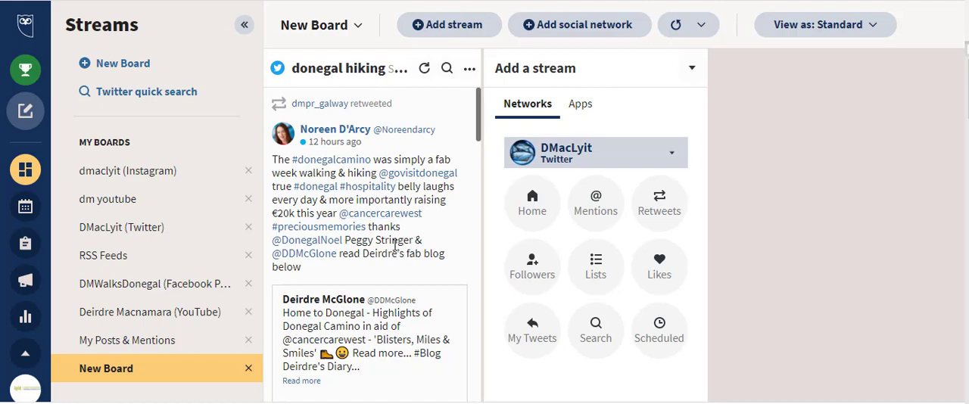
Step: Look through the tweets in the "donegal hiking" Twitter search stream
scroll(396, 246, "down", 4)
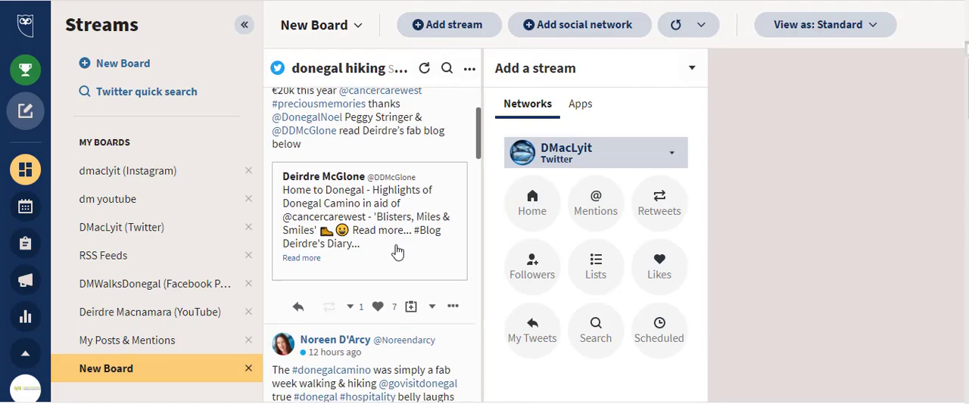
scroll(396, 251, "down", 8)
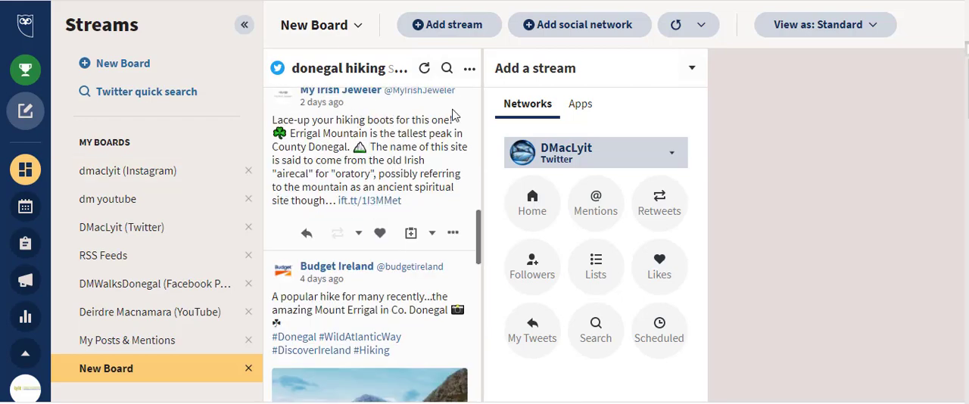
scroll(415, 199, "down", 3)
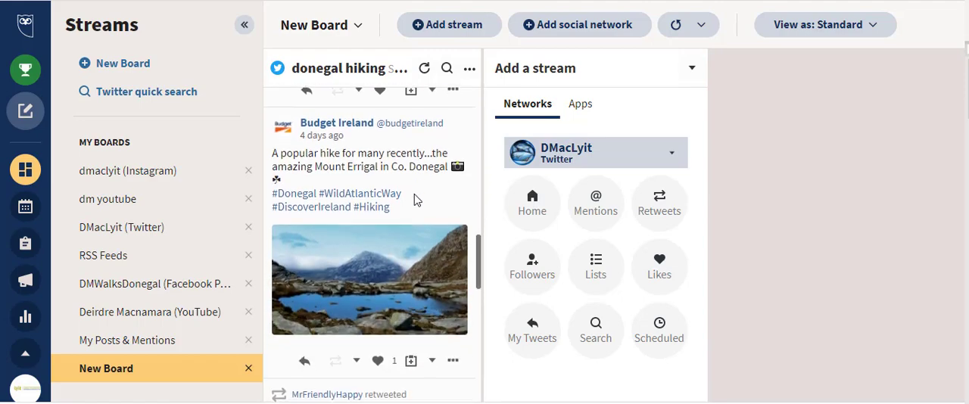
scroll(414, 201, "down", 4)
scroll(413, 203, "down", 1)
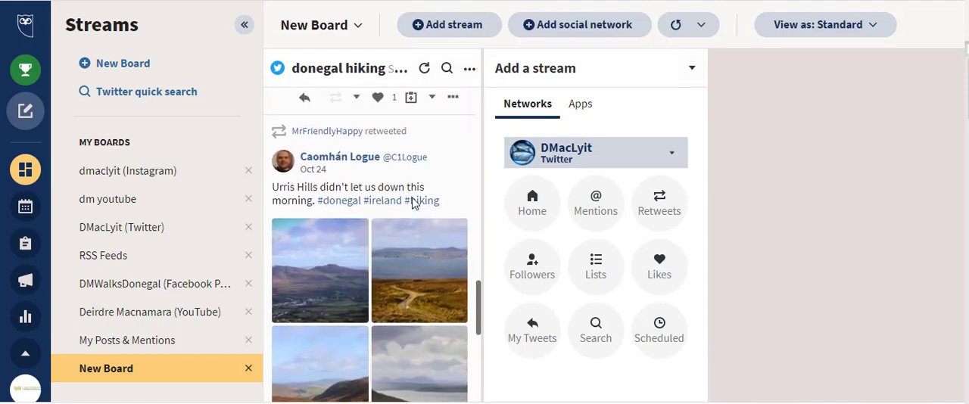
scroll(412, 203, "up", 4)
scroll(412, 203, "up", 5)
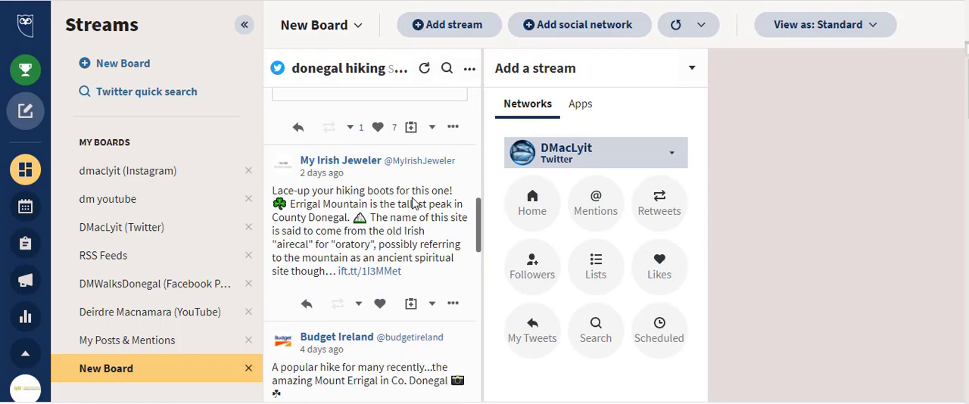
scroll(413, 203, "up", 8)
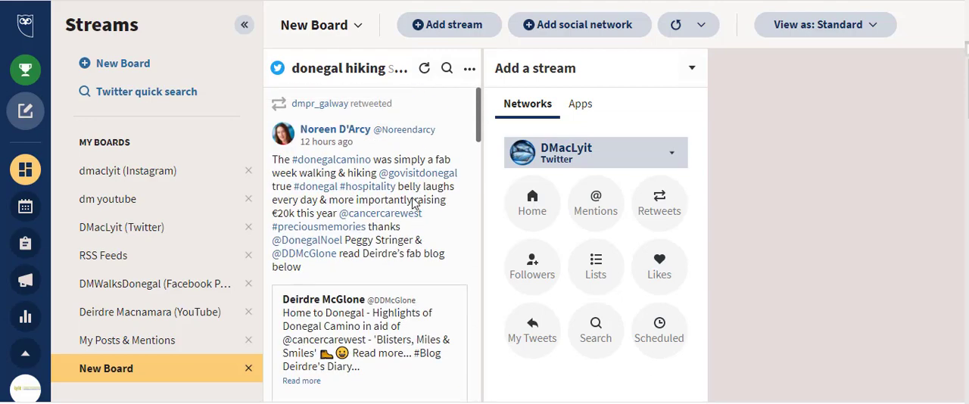
scroll(368, 296, "down", 3)
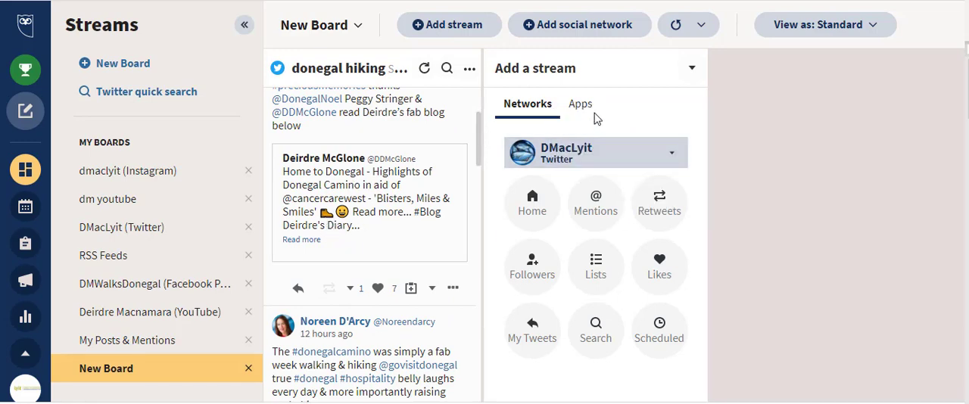
Step: Add a trending hashtag stream for #hiking to the board, using the business Instagram account
left_click(611, 157)
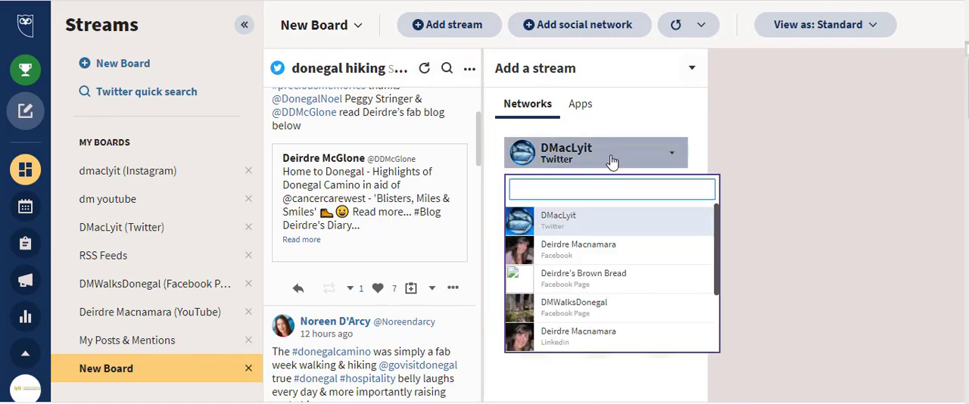
scroll(642, 260, "down", 4)
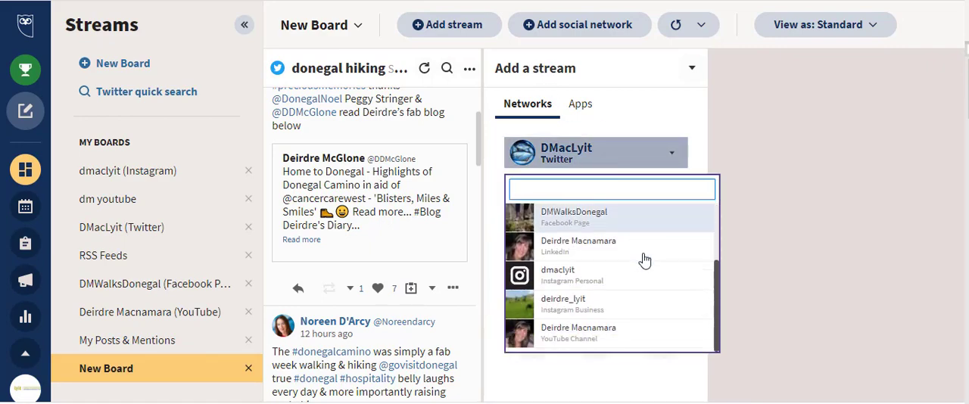
left_click(599, 306)
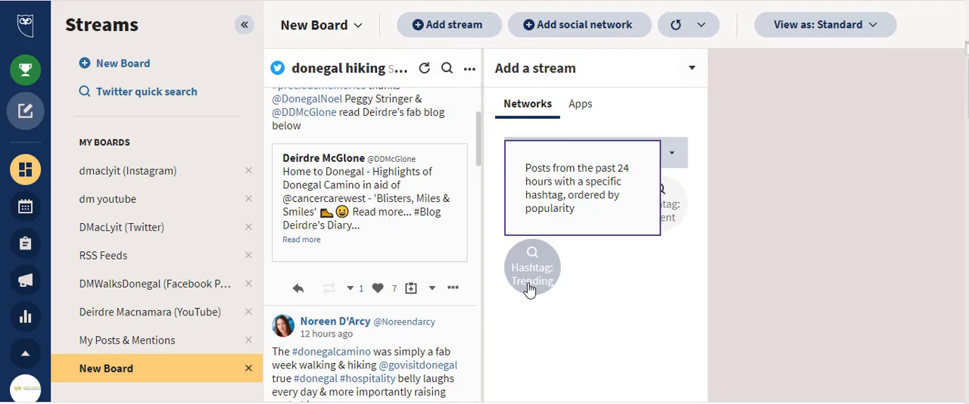
left_click(654, 218)
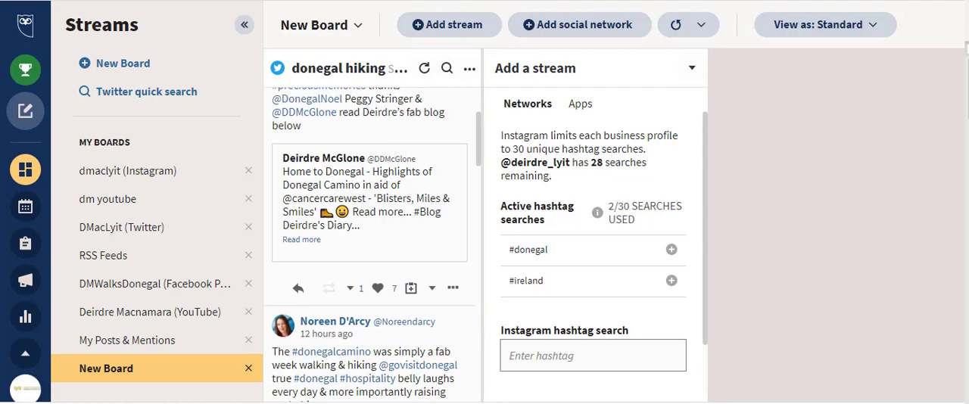
left_click(550, 353)
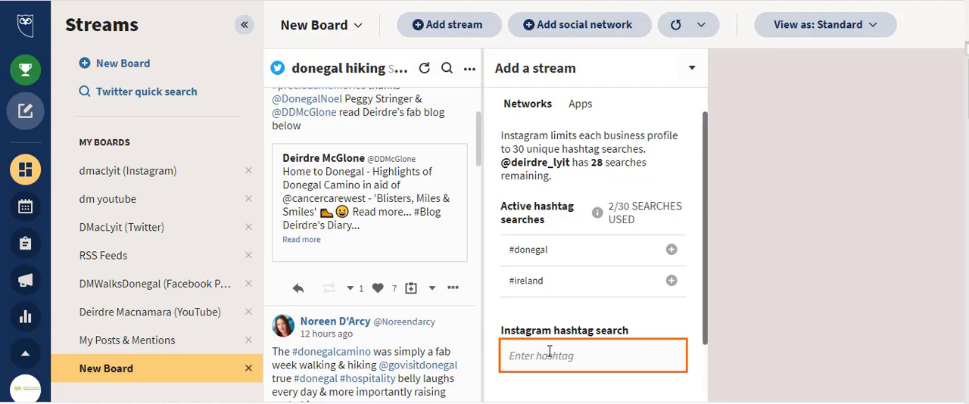
type("#hiking")
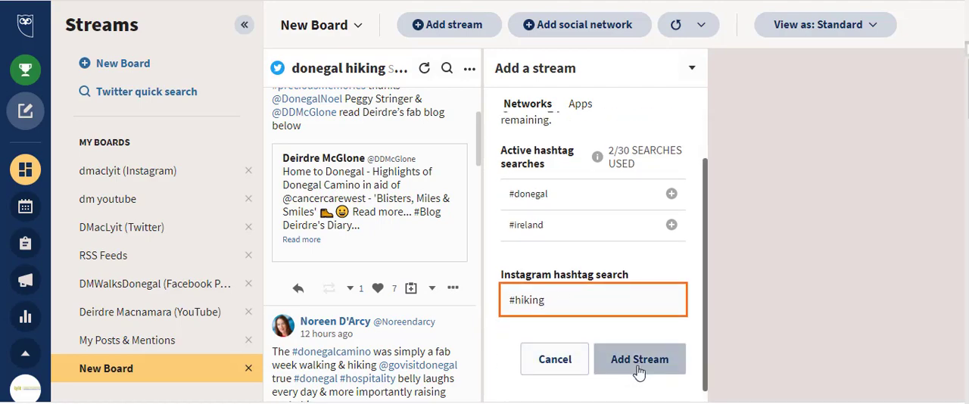
left_click(639, 360)
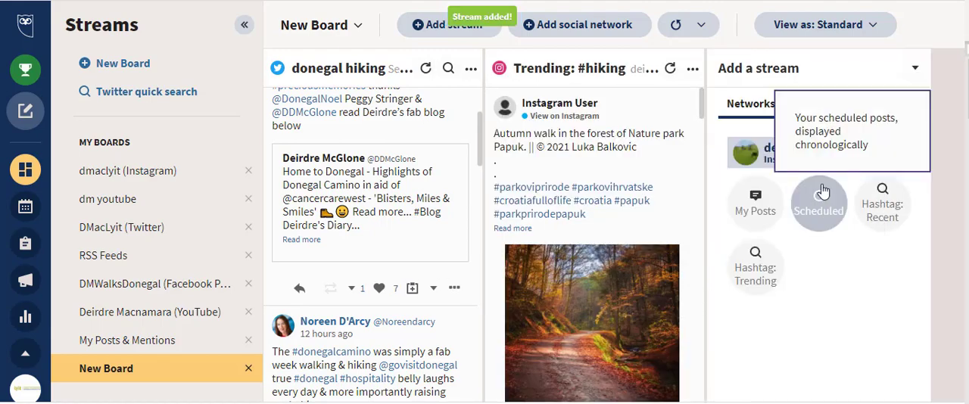
Step: Add a Twitter search stream for "#donegal #hiking" to the board, using the DMacLyit account
left_click(895, 156)
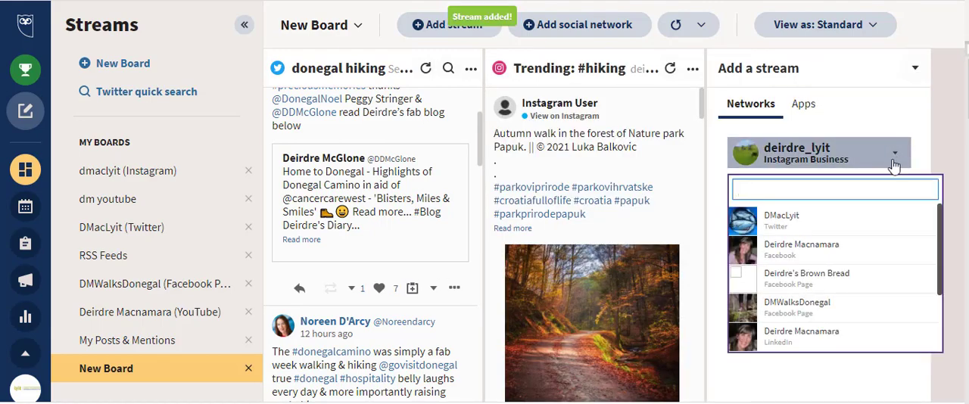
left_click(781, 221)
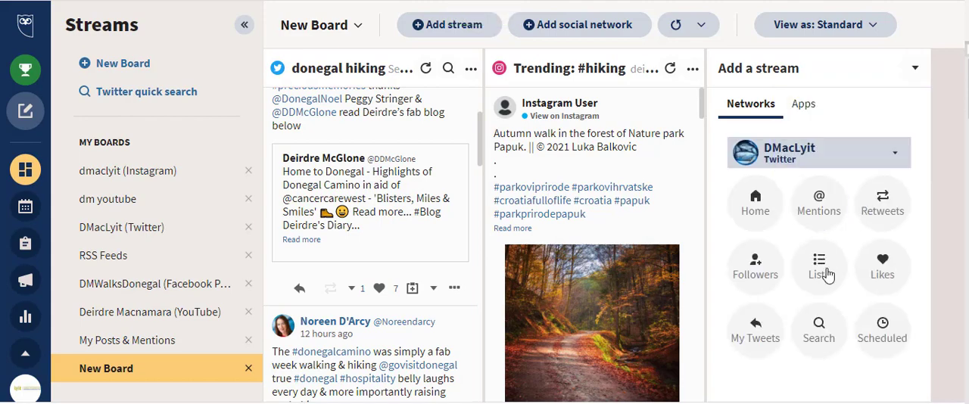
left_click(815, 343)
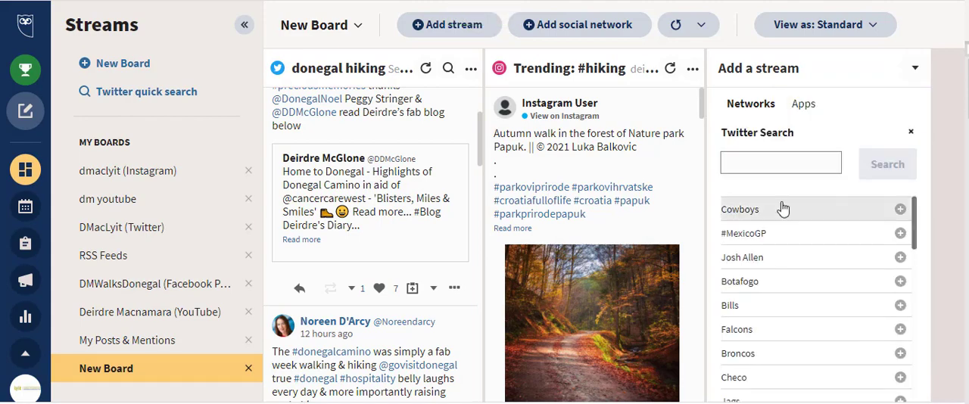
left_click(766, 167)
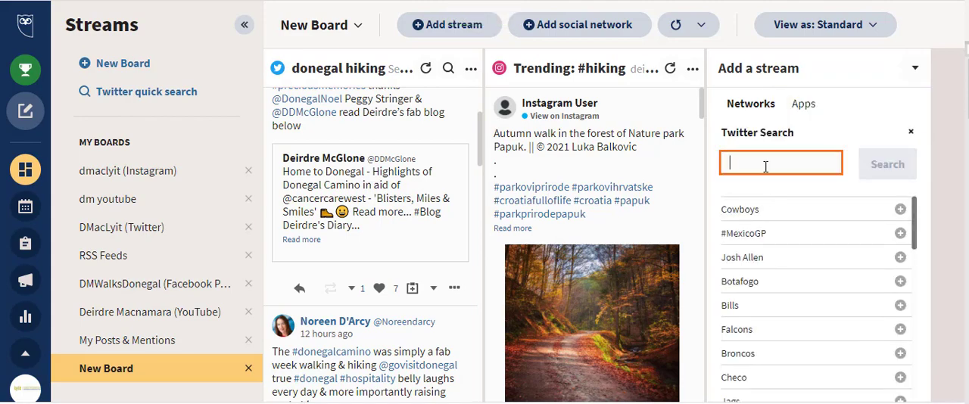
type("#done")
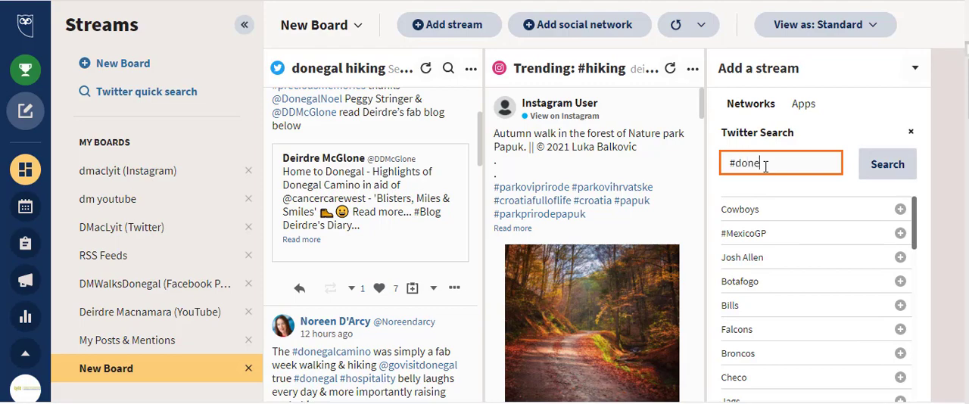
type("gal #hiking")
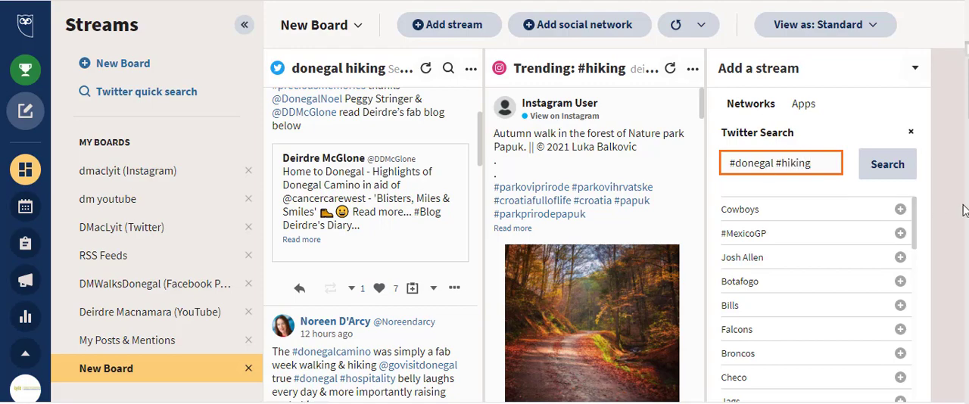
left_click(888, 172)
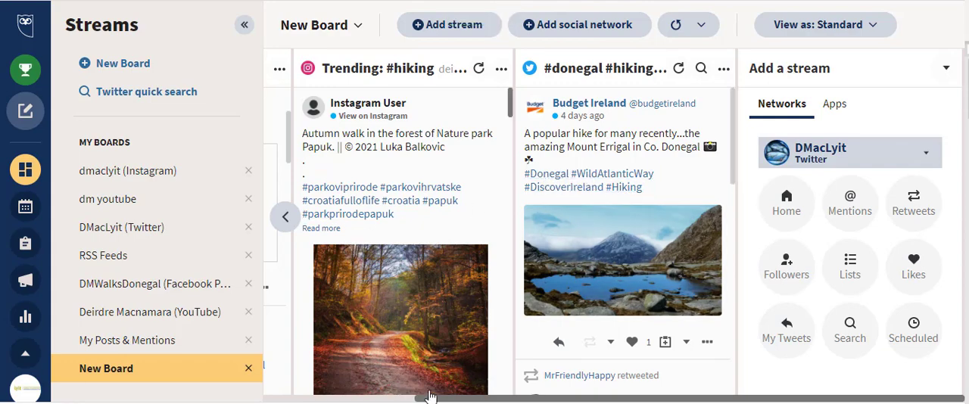
Step: Look over the Instagram trending #hiking stream and place the "#donegal #hiking" Twitter stream in front of it
left_click_drag(426, 400, 368, 400)
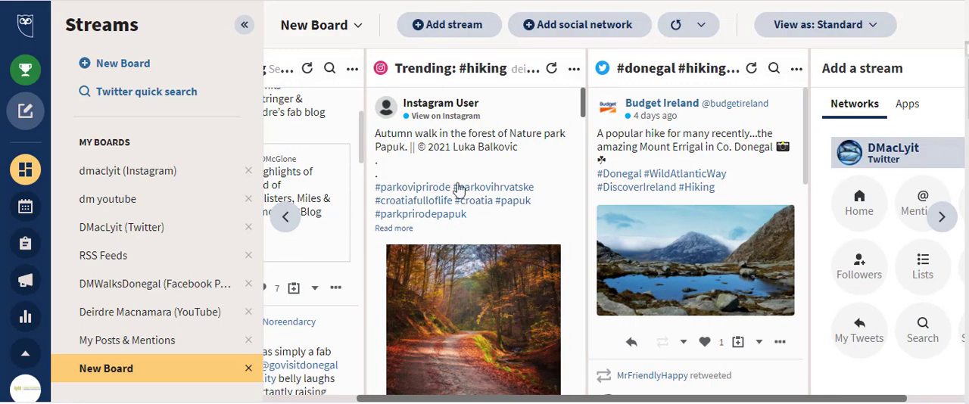
scroll(479, 271, "down", 3)
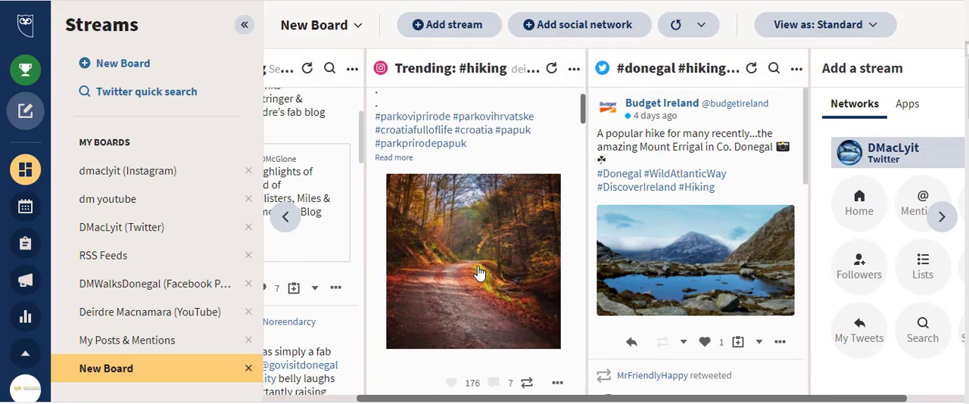
scroll(478, 271, "down", 5)
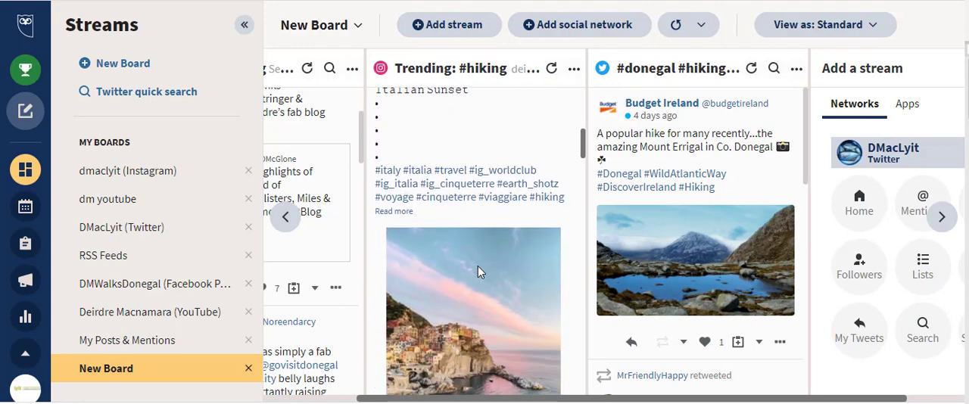
scroll(479, 273, "down", 5)
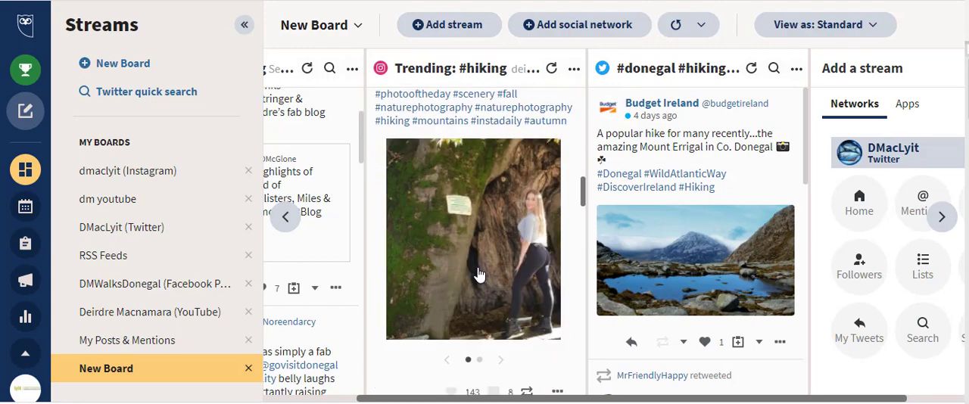
scroll(478, 274, "up", 10)
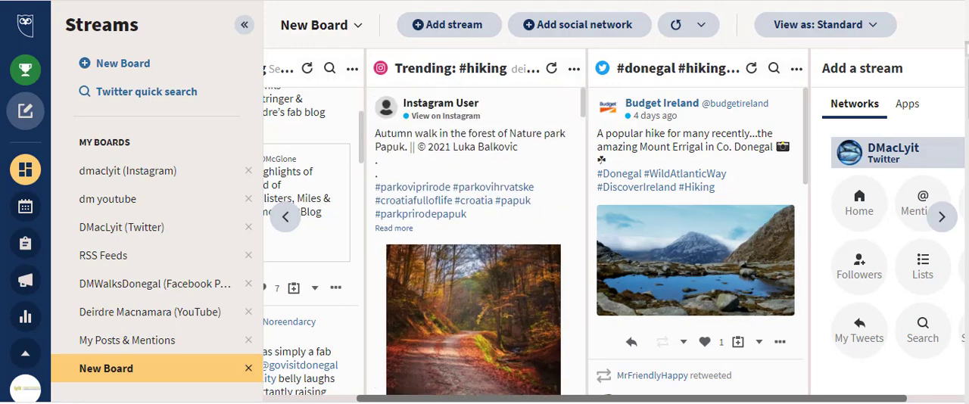
left_click(665, 65)
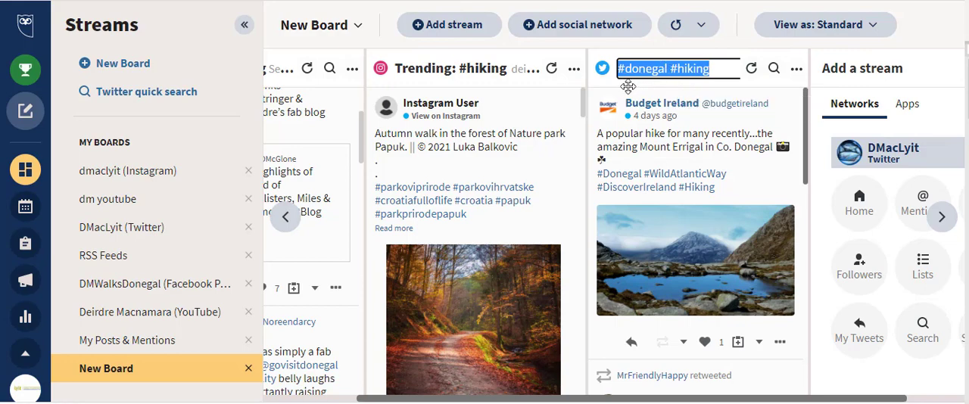
left_click_drag(620, 84, 447, 71)
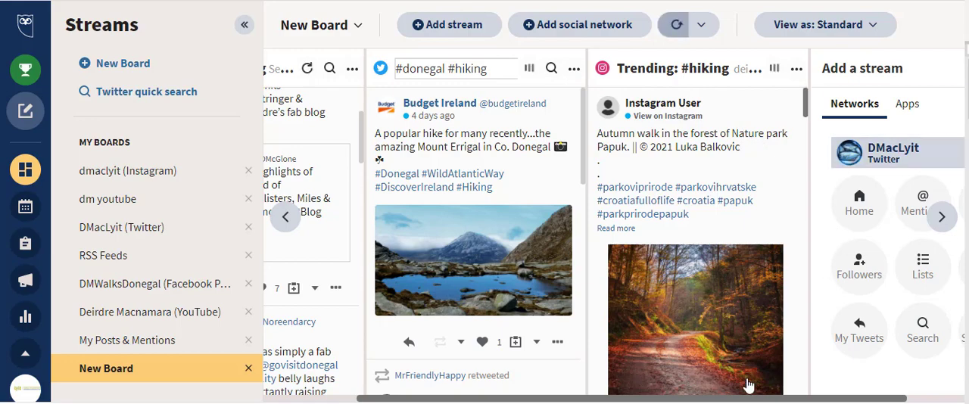
scroll(761, 392, "down", 1)
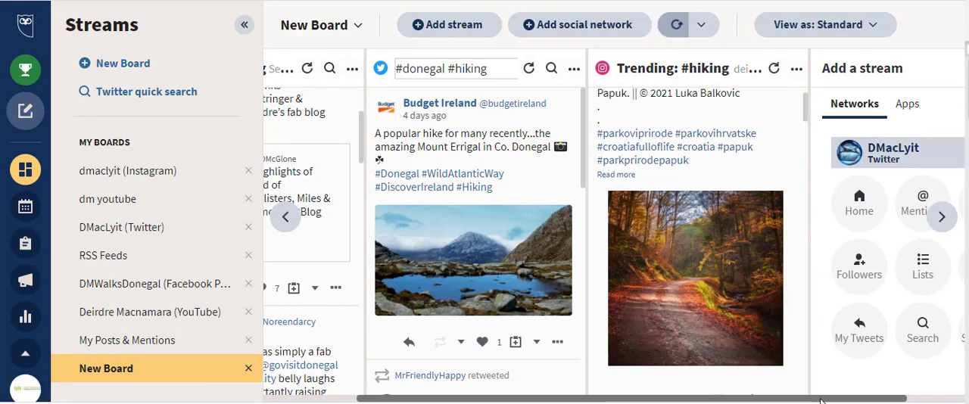
Step: Add a recent hashtag stream for #lyit to the board, using the business Instagram account
left_click_drag(823, 400, 883, 399)
left_click(841, 152)
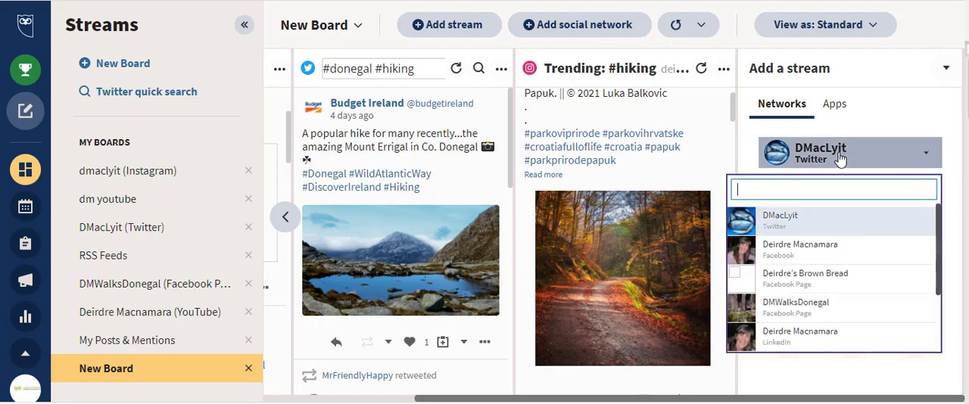
scroll(807, 288, "down", 3)
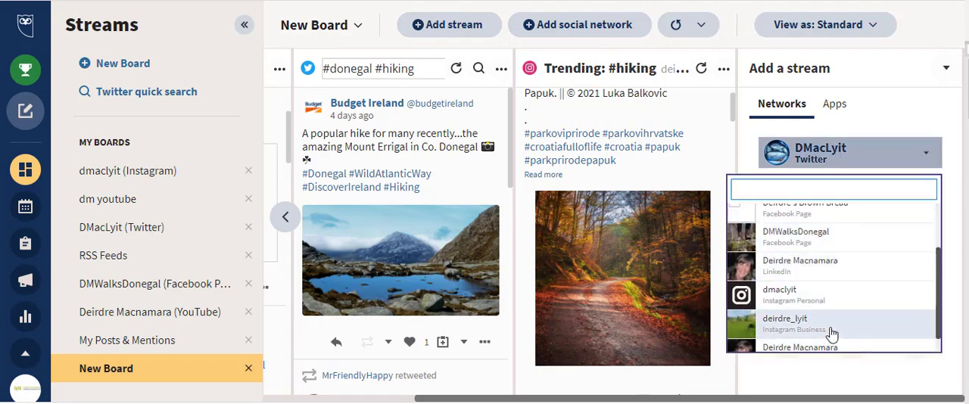
left_click(771, 330)
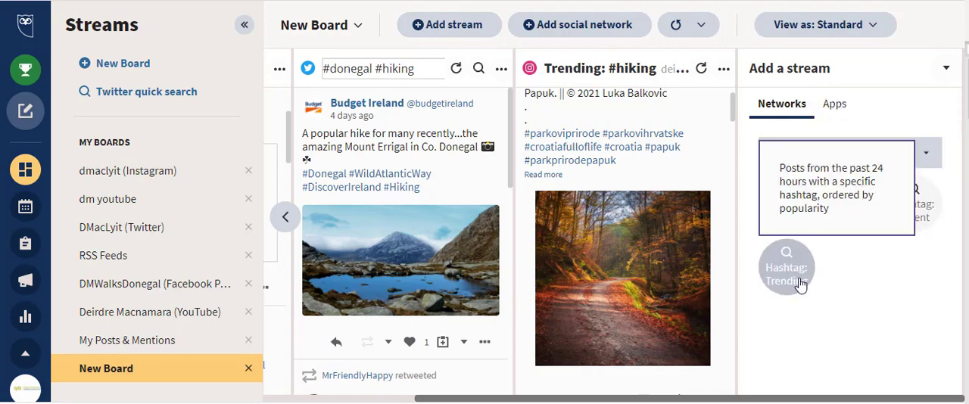
left_click(877, 216)
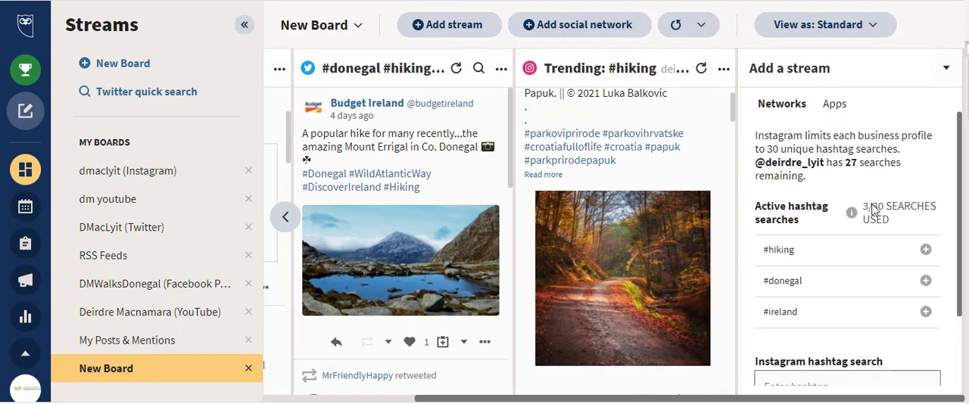
mouse_move(822, 265)
left_click(801, 383)
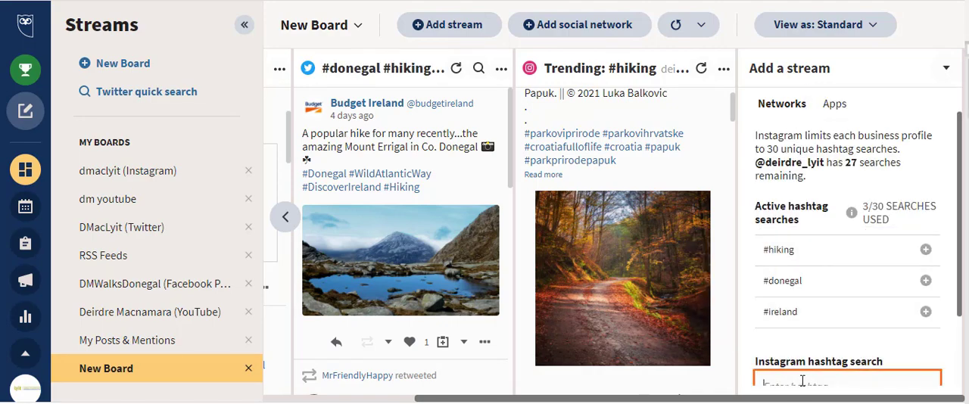
type("#lyit")
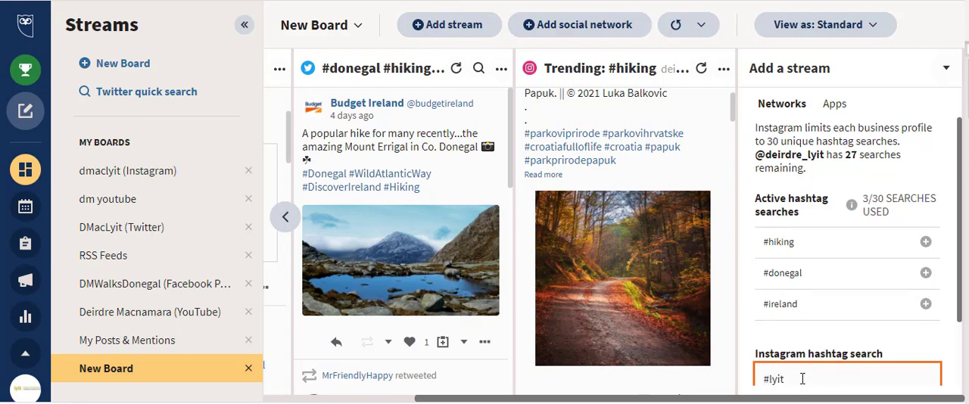
scroll(889, 274, "down", 1)
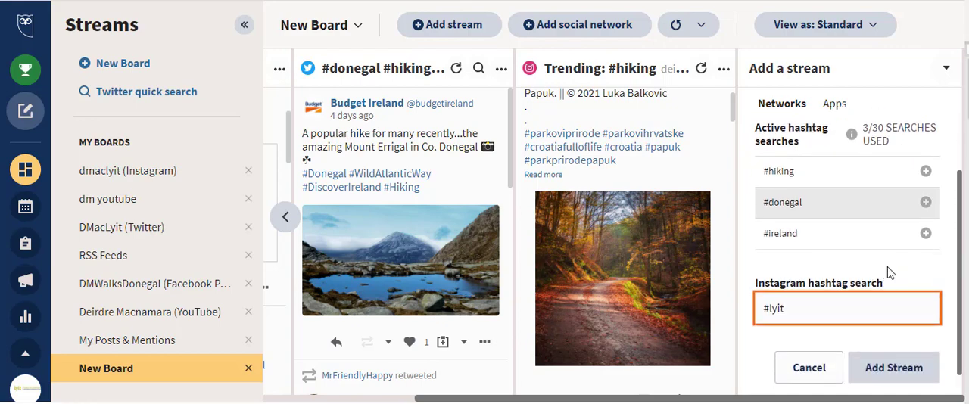
left_click(908, 364)
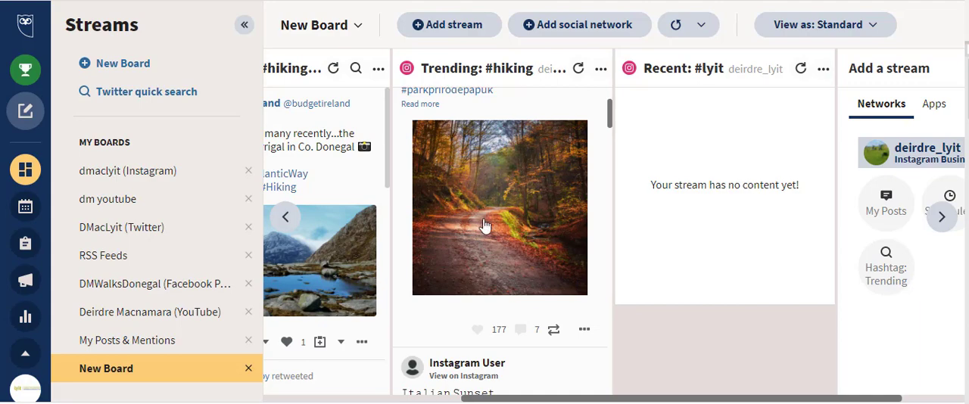
Step: Reshare the Nature park Papuk autumn walk post from the trending #hiking stream, adding the line "Lovely Pictures" above its caption
scroll(484, 225, "up", 2)
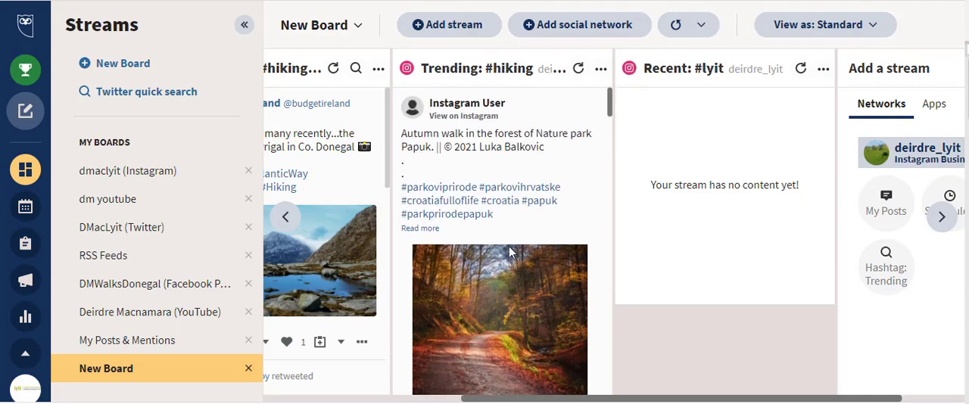
scroll(509, 252, "down", 3)
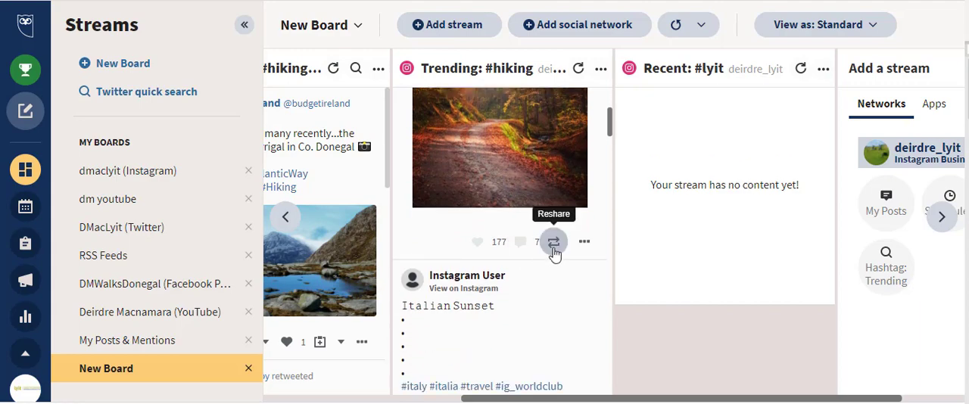
left_click(555, 242)
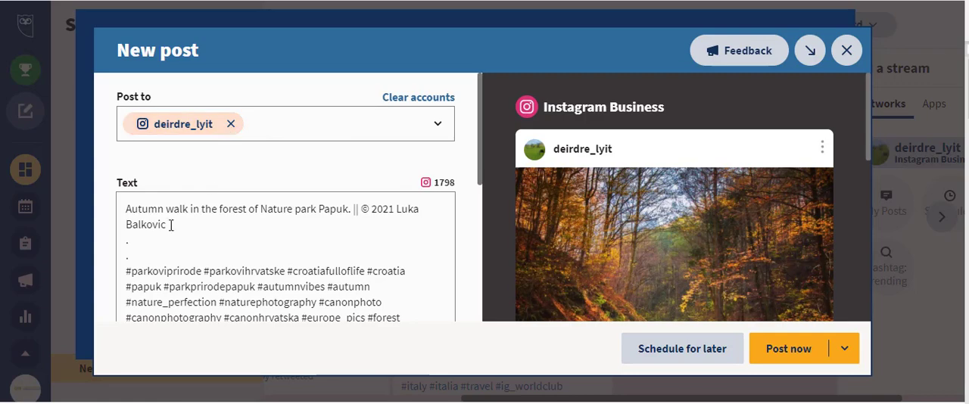
left_click(137, 208)
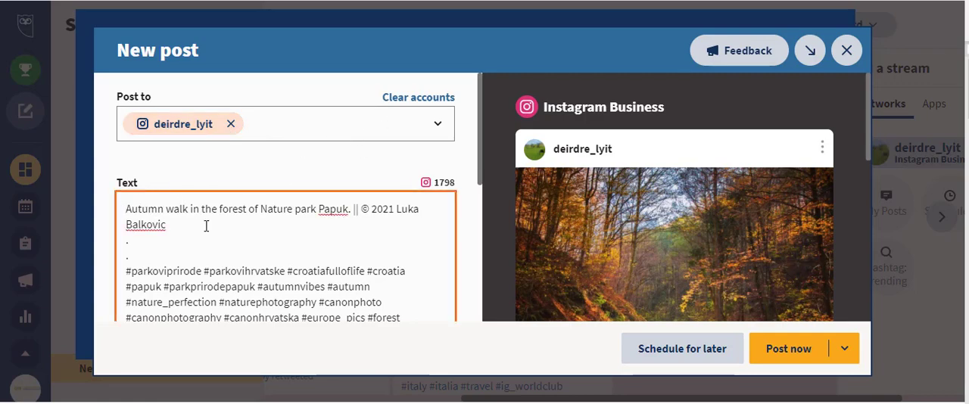
key("Return")
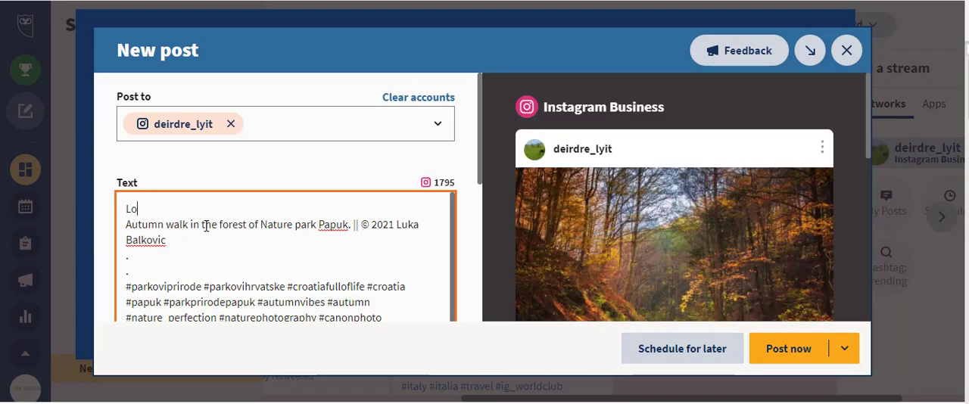
type("Lovely Pictures")
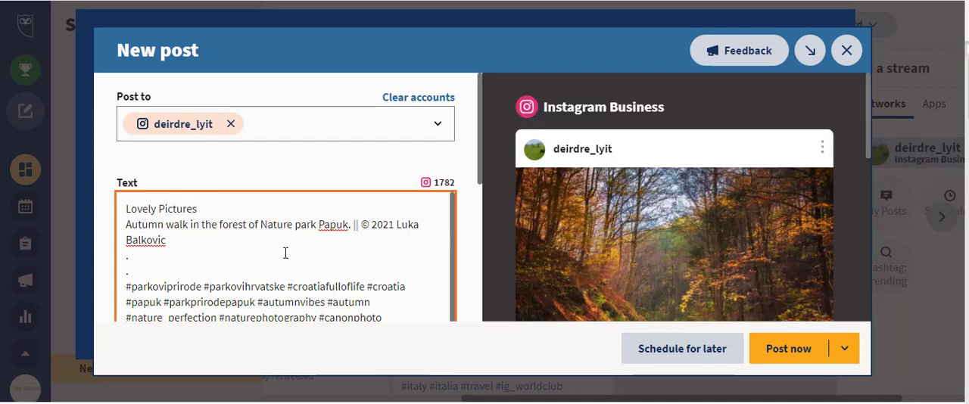
Step: Insert #lyit in front of the caption's existing hashtags and publish the post immediately to the business Instagram account
scroll(220, 261, "down", 1)
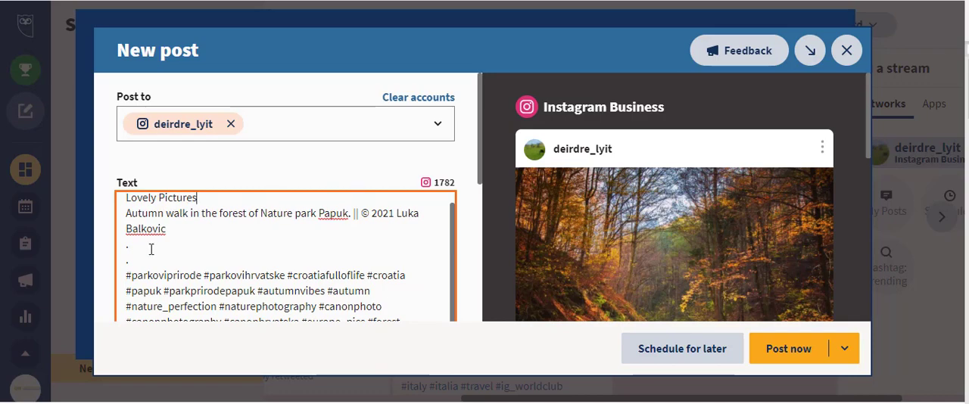
left_click(129, 275)
type("#lyit")
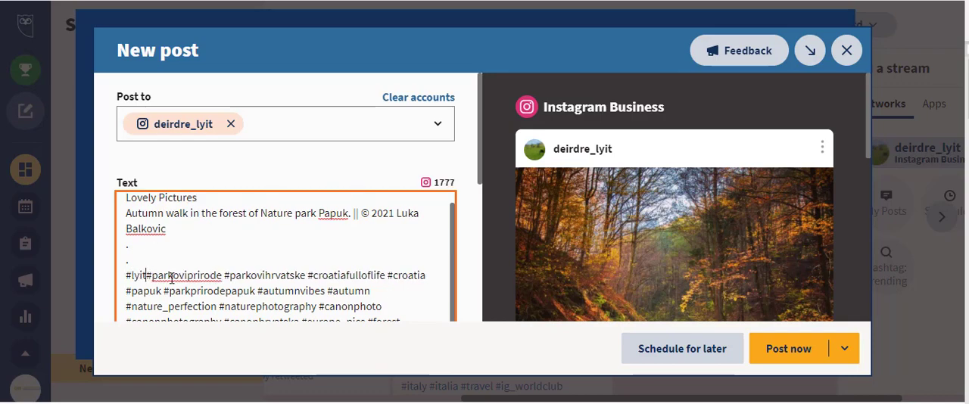
left_click(788, 349)
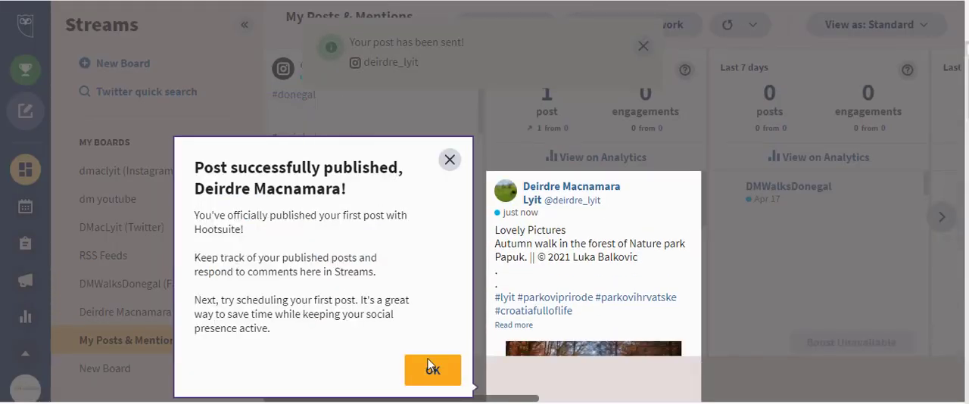
left_click(432, 372)
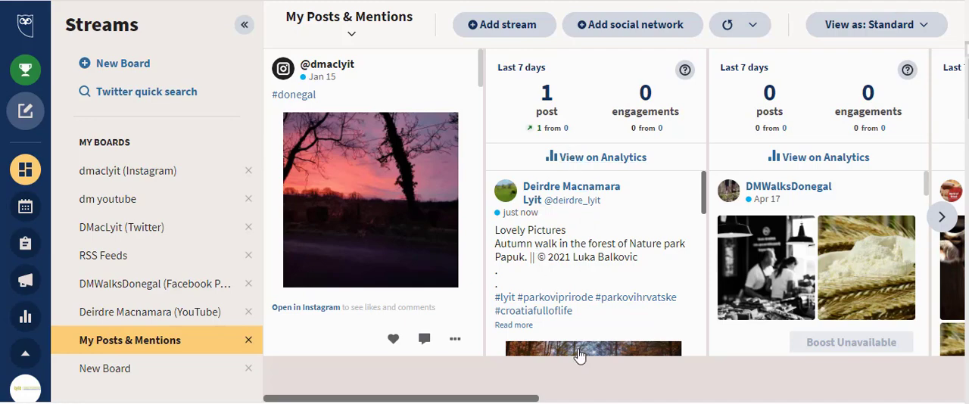
Step: Check the published post in the My Posts & Mentions board and in New Board's trending #hiking and recent #lyit streams
left_click_drag(520, 401, 586, 401)
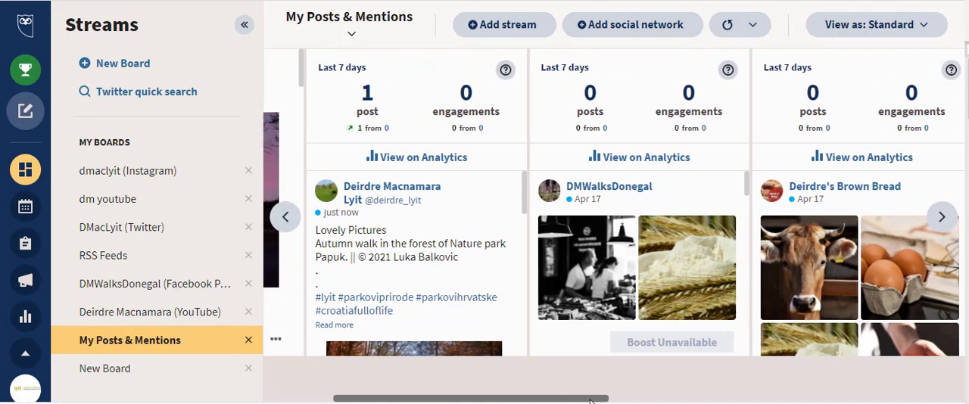
left_click(129, 369)
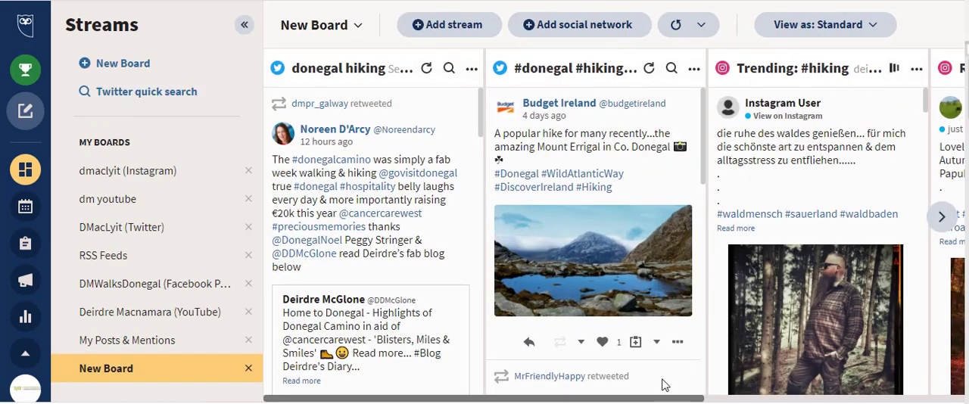
left_click_drag(650, 399, 816, 390)
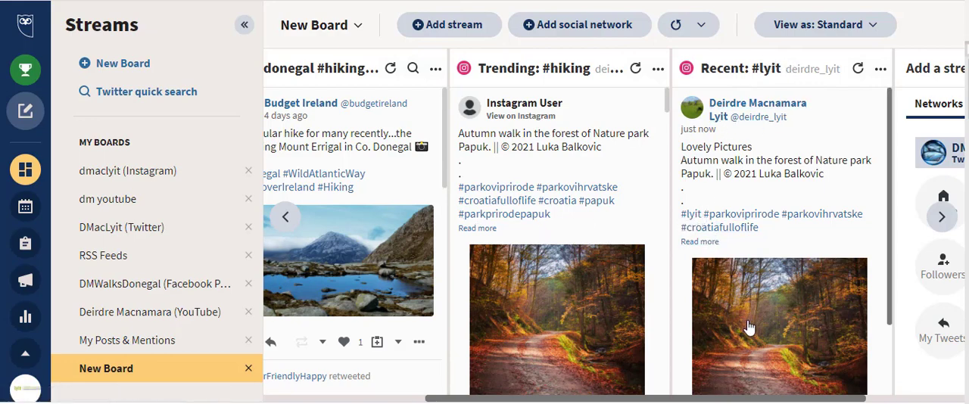
scroll(535, 265, "down", 3)
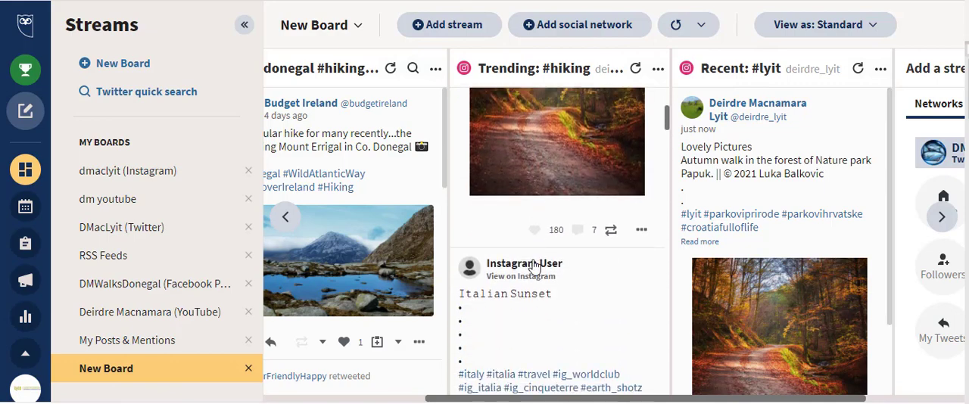
scroll(534, 267, "down", 3)
scroll(537, 265, "up", 5)
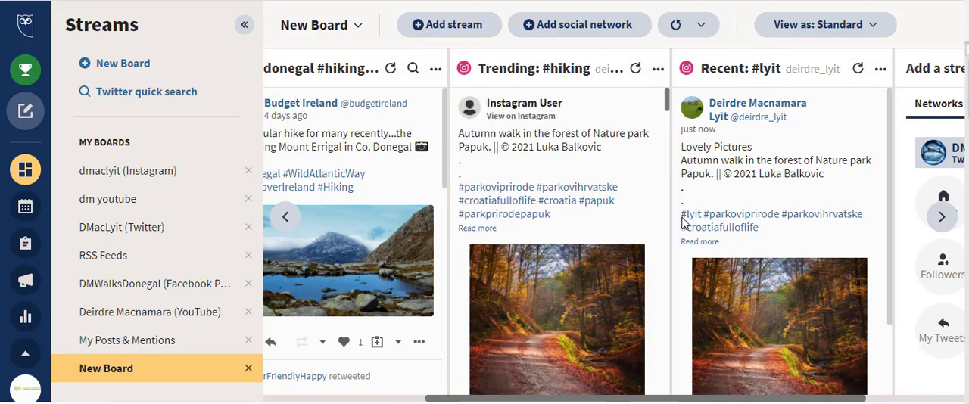
Step: Collapse the board list, filter the "donegal hiking" stream by "camino", look through the matching tweets and close the filter
left_click(244, 25)
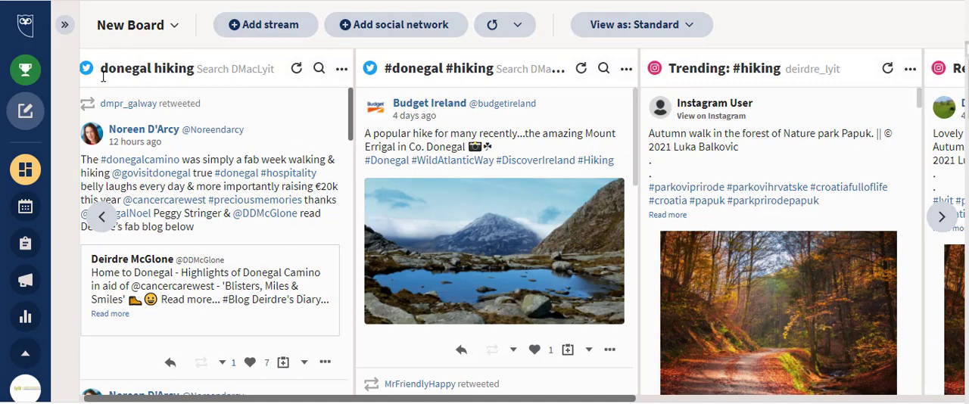
left_click(318, 68)
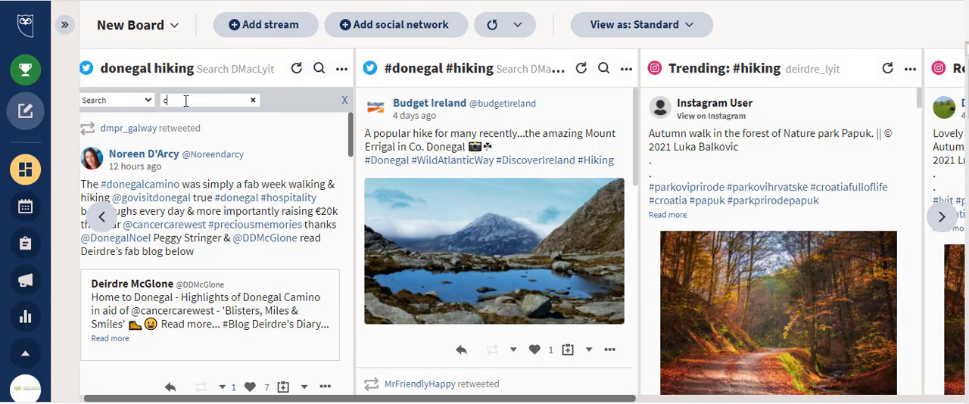
type("o")
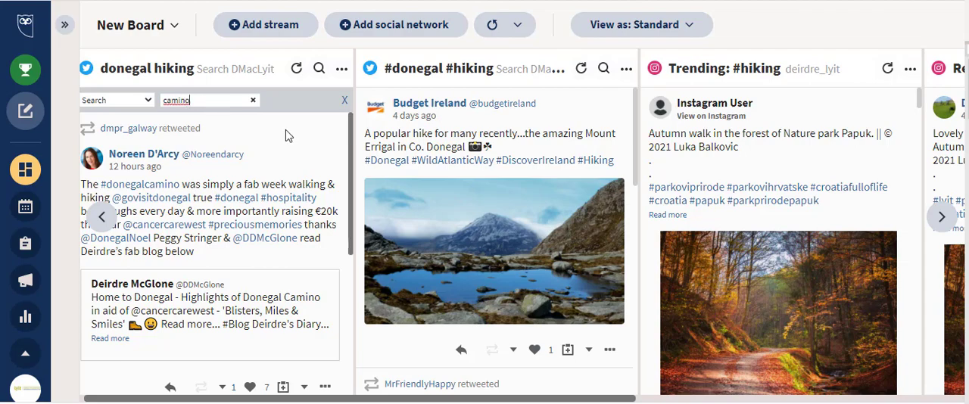
scroll(270, 171, "down", 3)
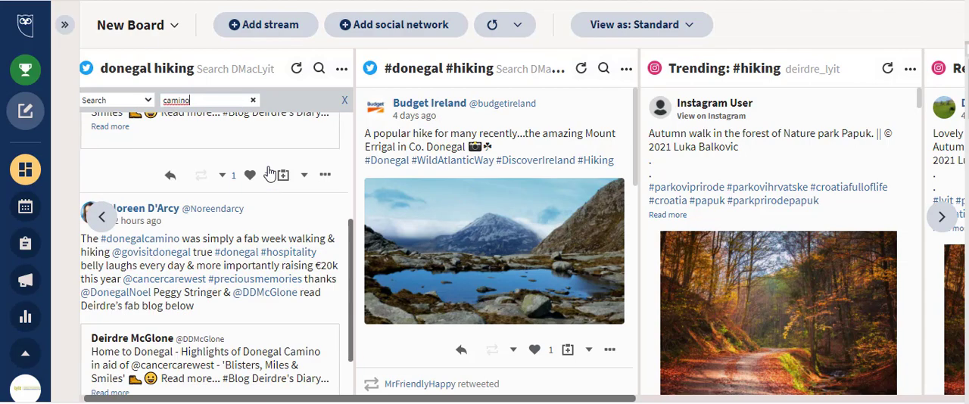
scroll(270, 171, "down", 1)
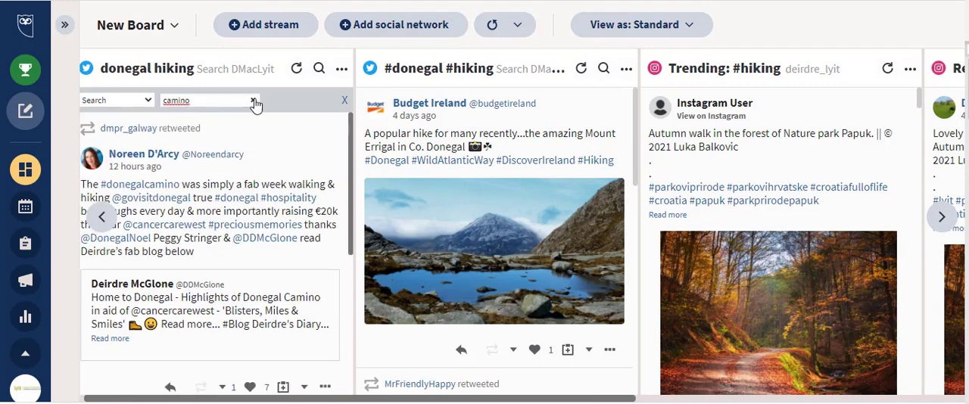
left_click(345, 100)
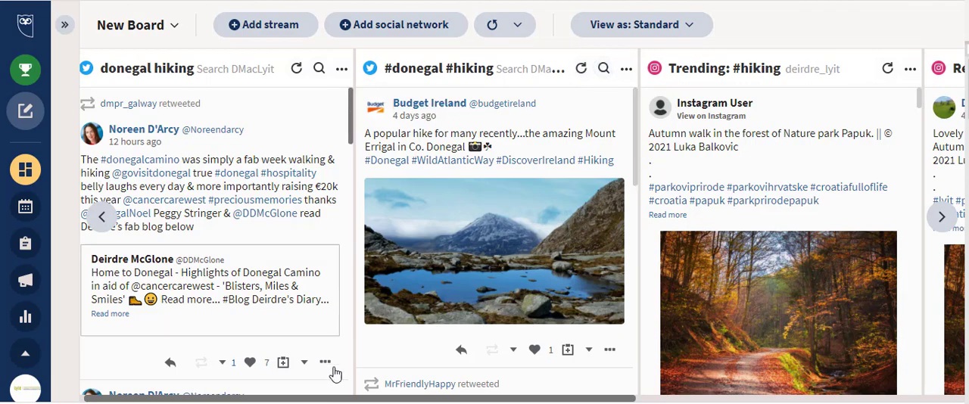
Step: Add a Mentions stream for the DMWalksDonegal Facebook Page to the board and expand the board list
left_click_drag(371, 399, 563, 396)
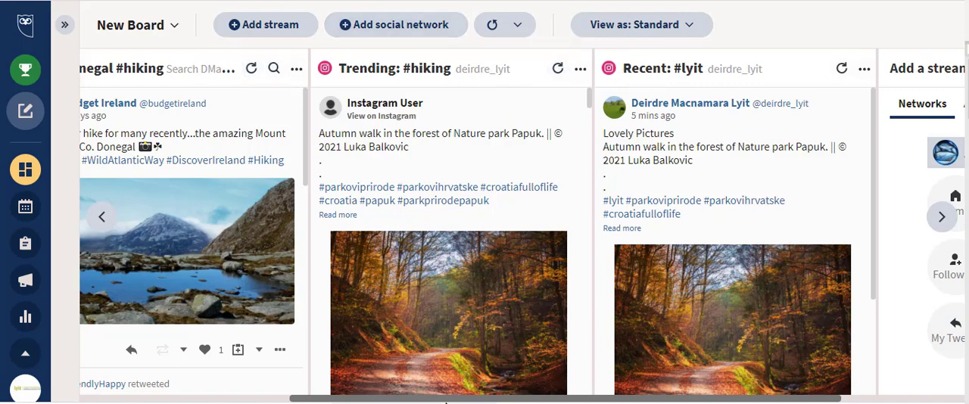
left_click_drag(445, 401, 638, 401)
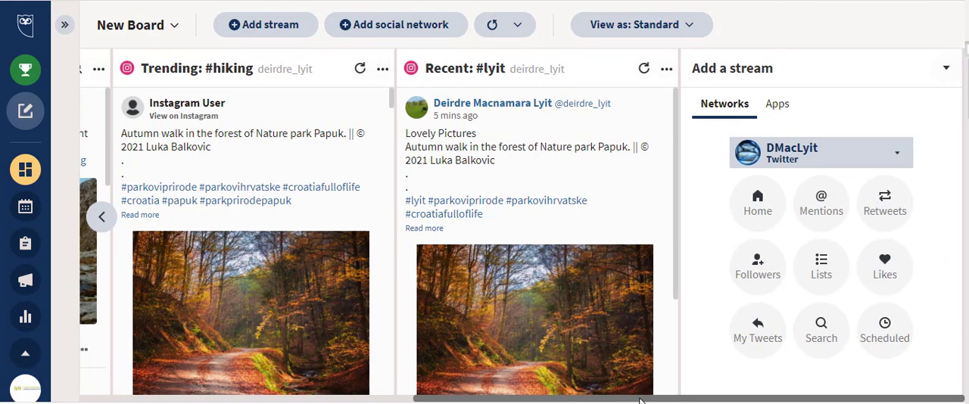
left_click(897, 155)
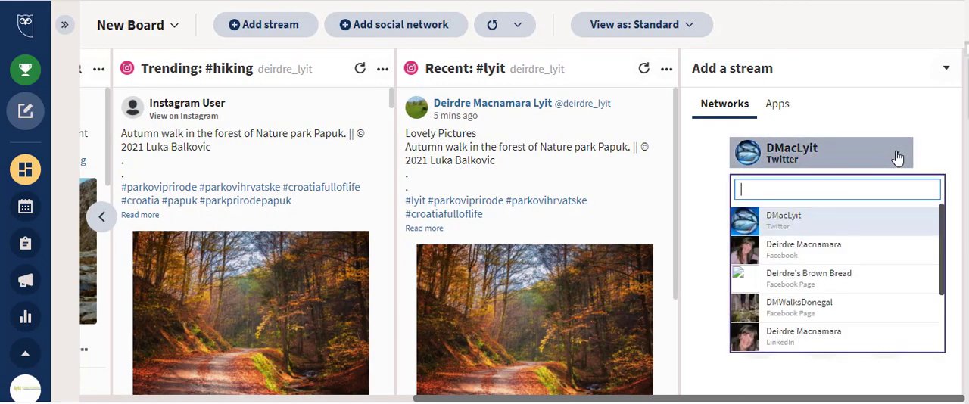
left_click(827, 312)
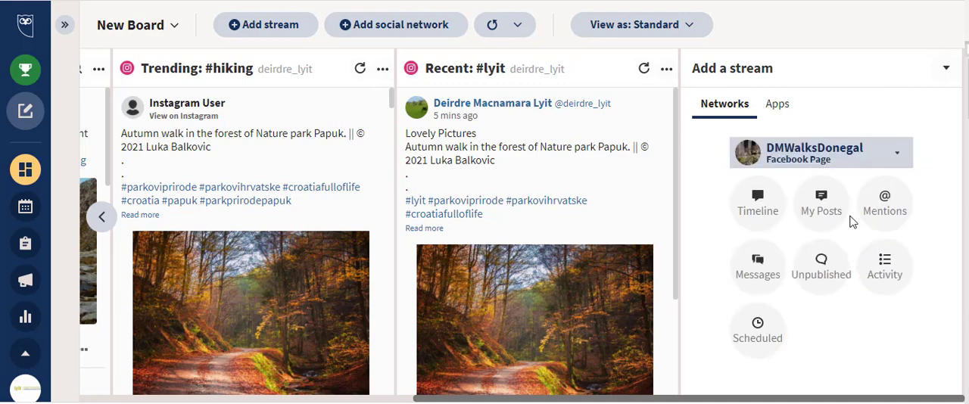
left_click(886, 206)
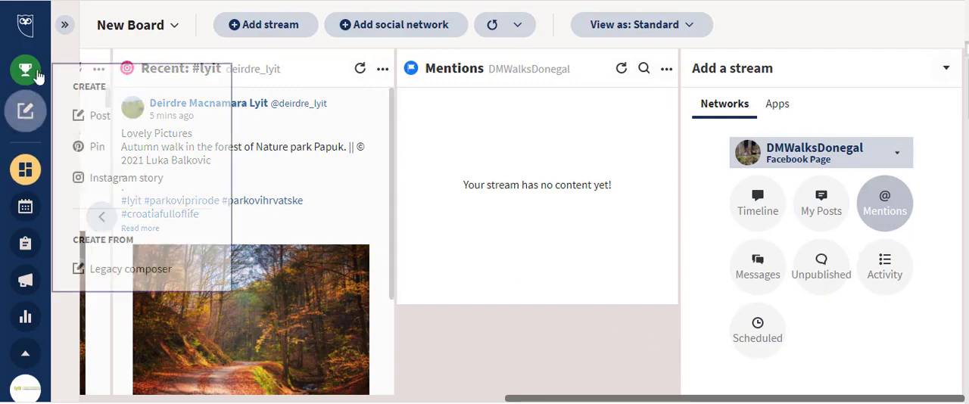
left_click(64, 28)
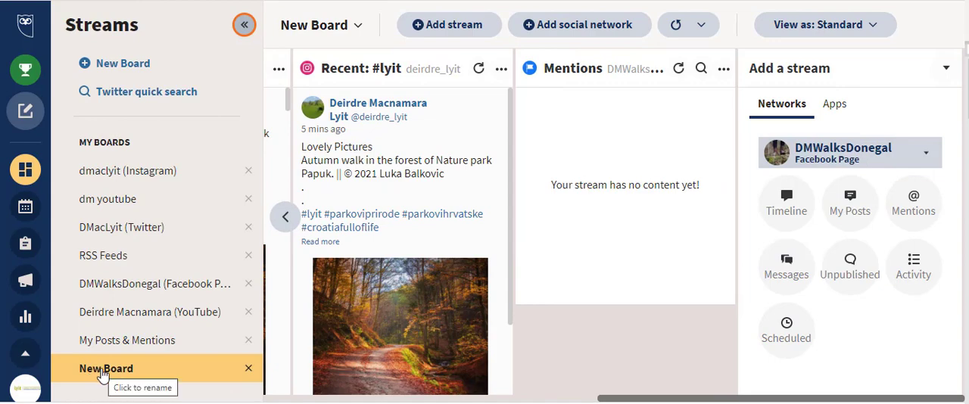
Step: Rename New Board as "Monitor Donegal Hiking"
left_click(107, 371)
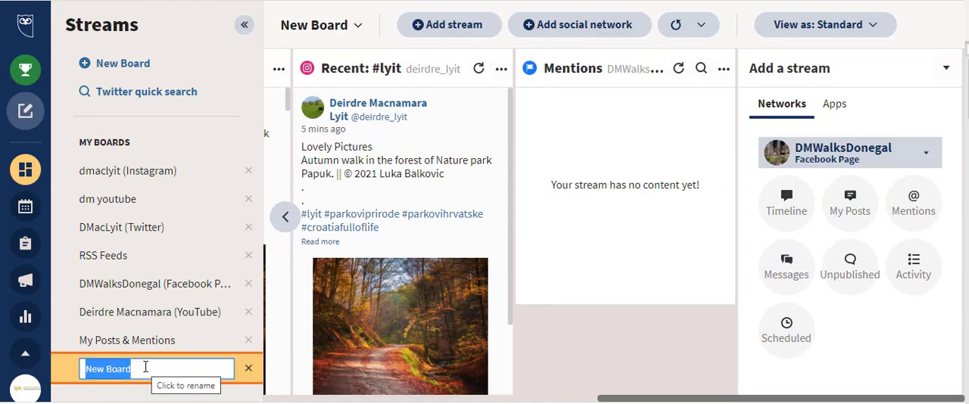
type("sea")
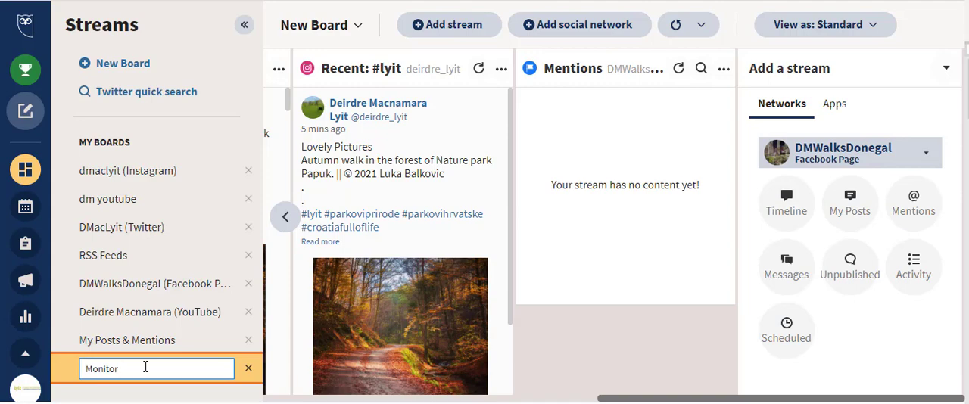
type("al Hiking")
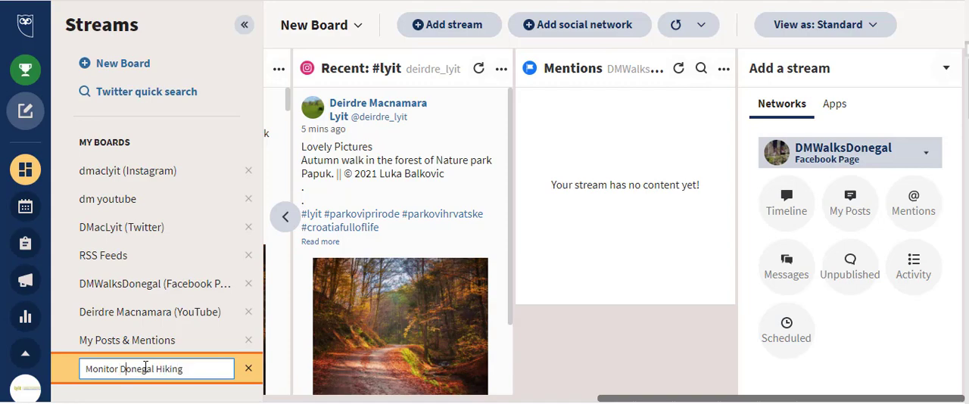
key("Return")
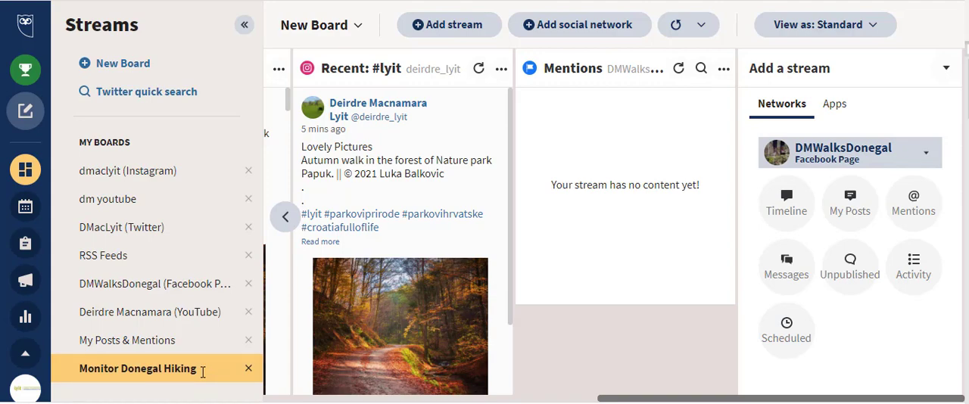
double_click(203, 372)
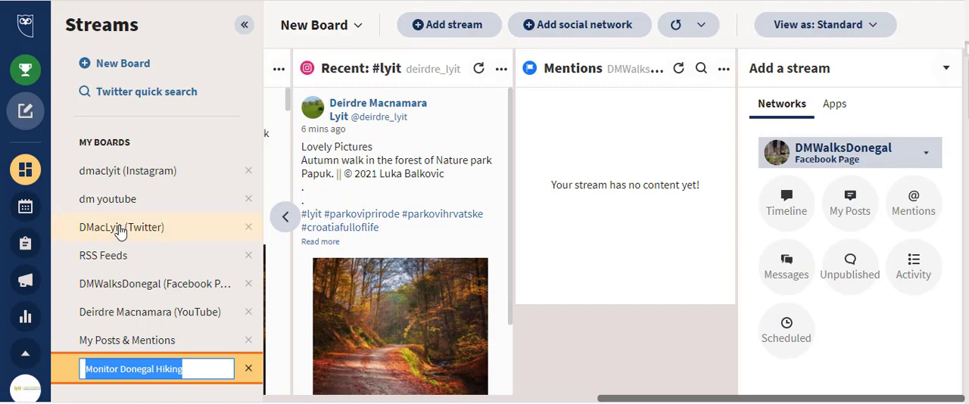
Step: Switch to the Twitter board, return to the Monitor Donegal Hiking board and look across its streams through to Facebook Mentions
left_click(120, 231)
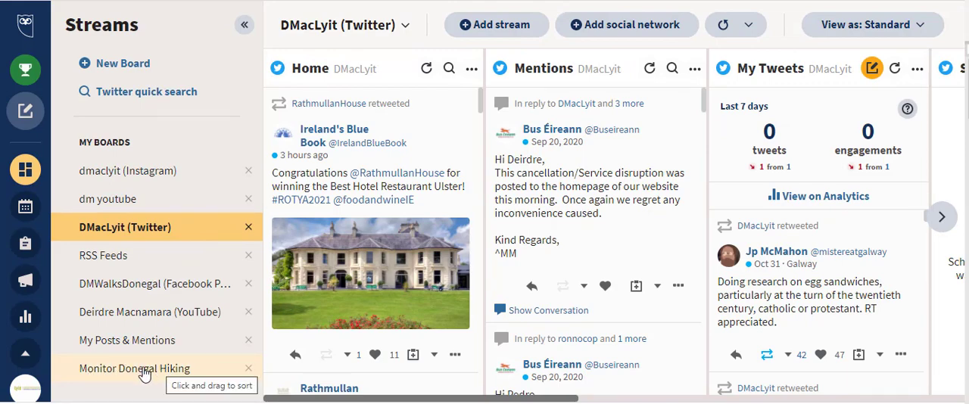
left_click(144, 372)
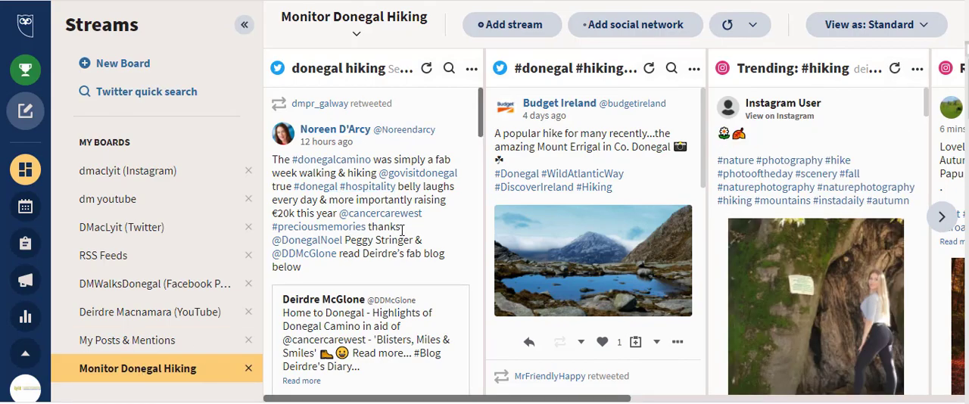
left_click_drag(636, 399, 849, 395)
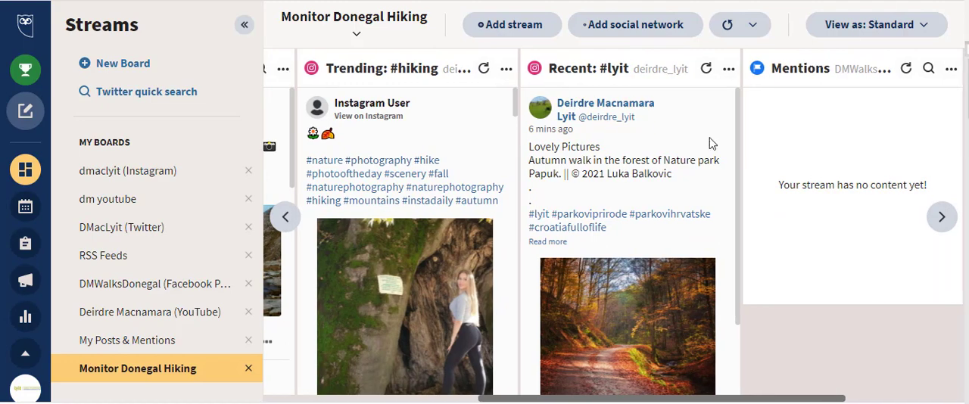